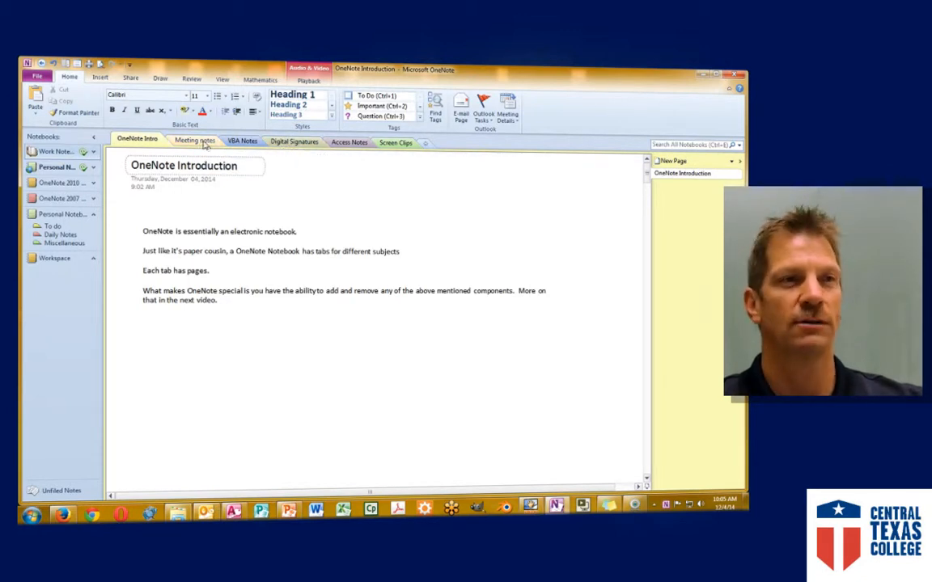
# Look through the Meeting notes section and the three pages of the VBA Notes section, ending back in the OneNote Intro section
pyautogui.click(205, 142)
pyautogui.click(242, 141)
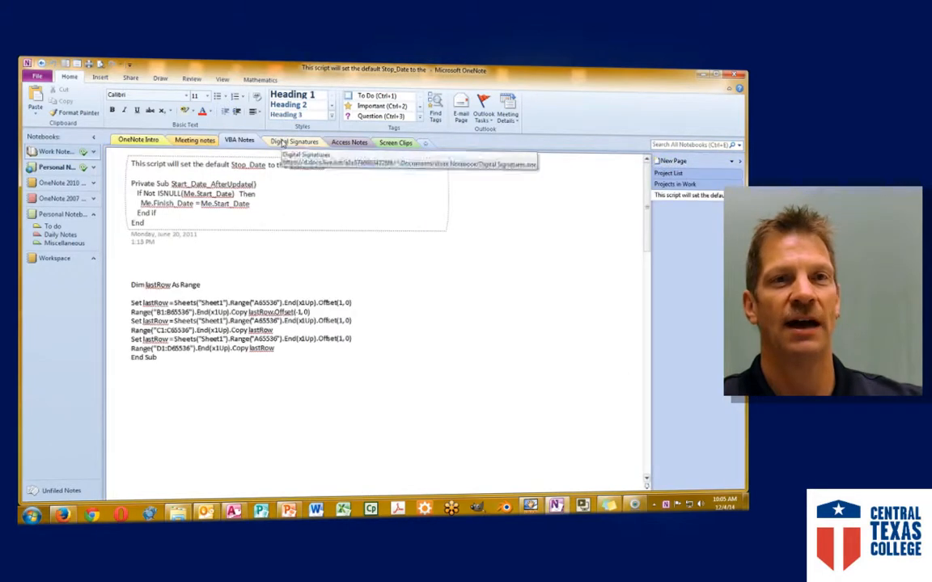
pyautogui.click(668, 173)
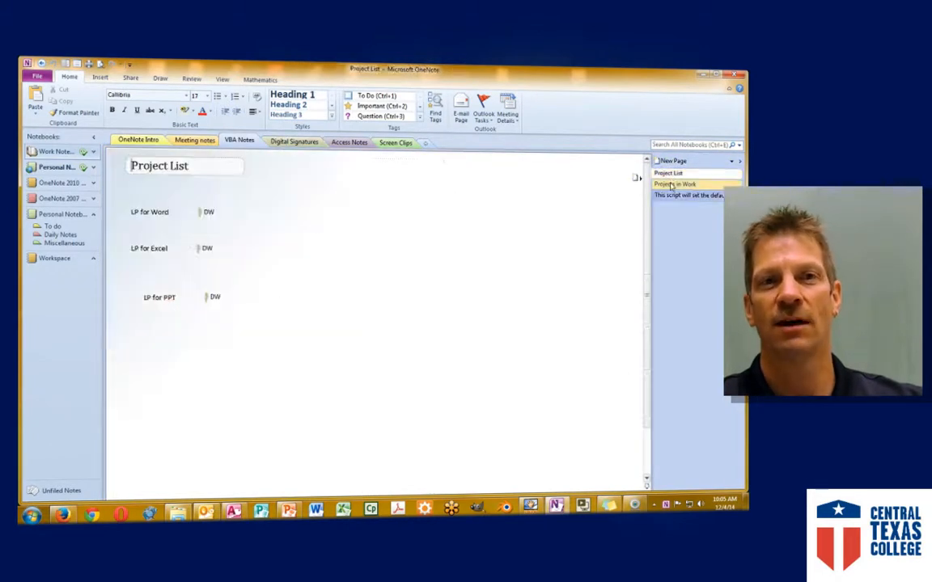
pyautogui.click(675, 184)
pyautogui.click(672, 195)
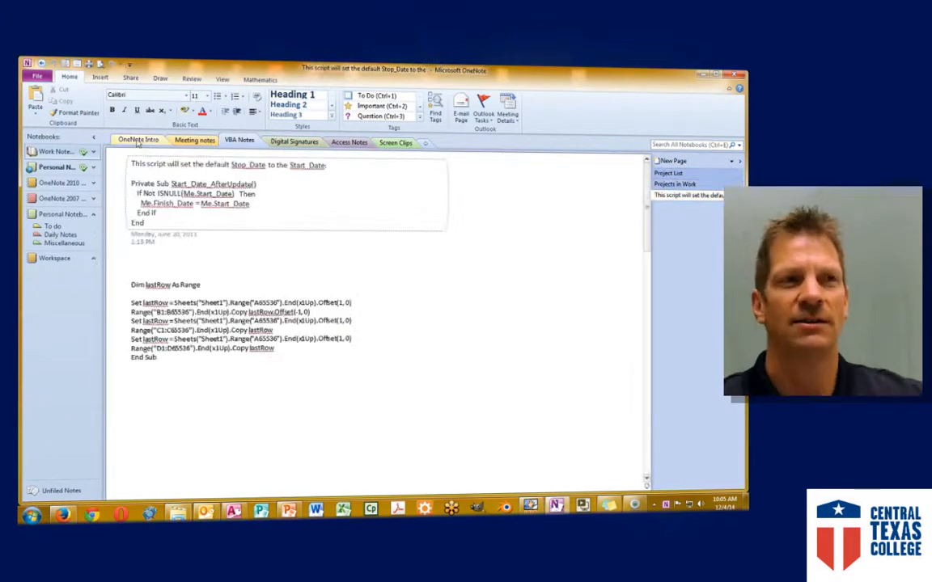
pyautogui.click(137, 140)
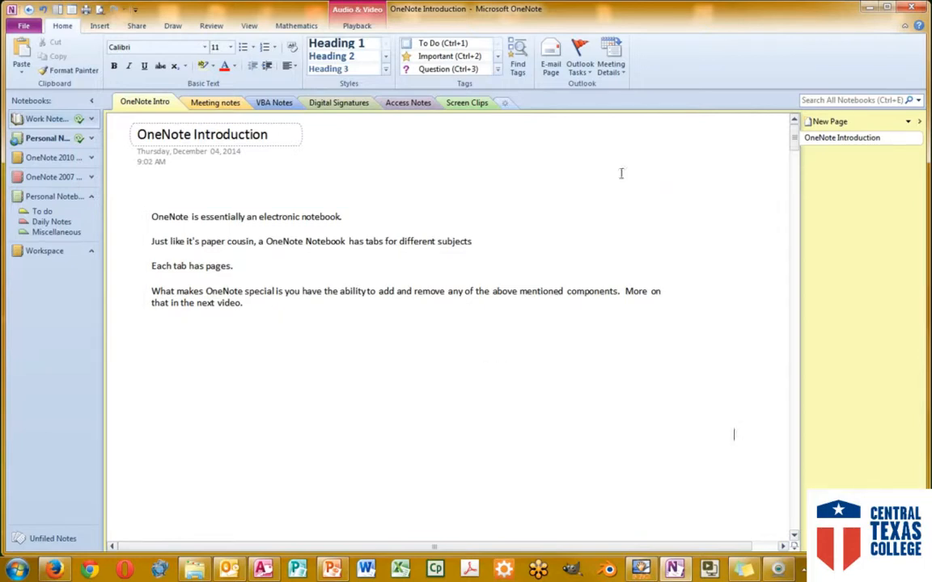
# Add a note reading "Put notes anywhere." in the blank area below the introduction paragraphs
pyautogui.click(464, 398)
pyautogui.write('Put')
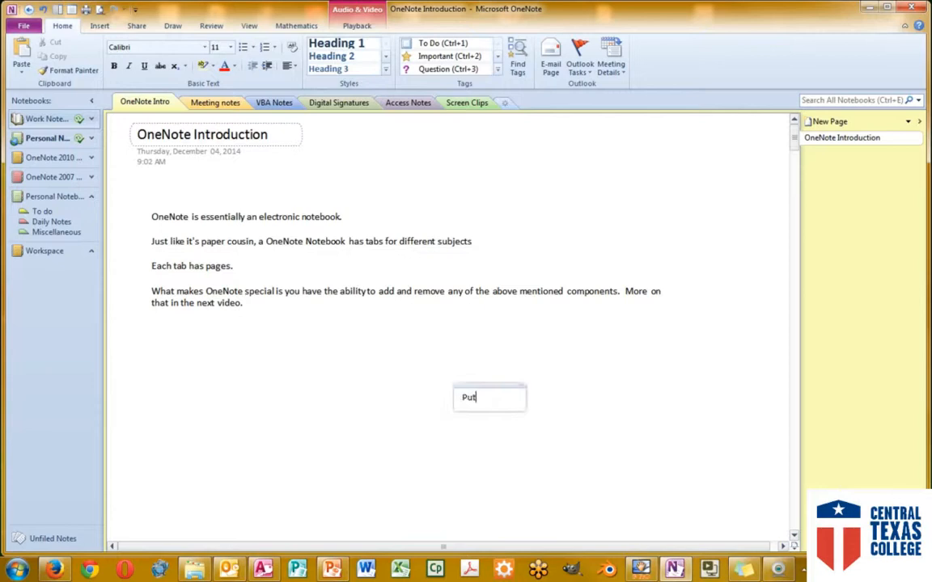
pyautogui.write(' notes anywhere.')
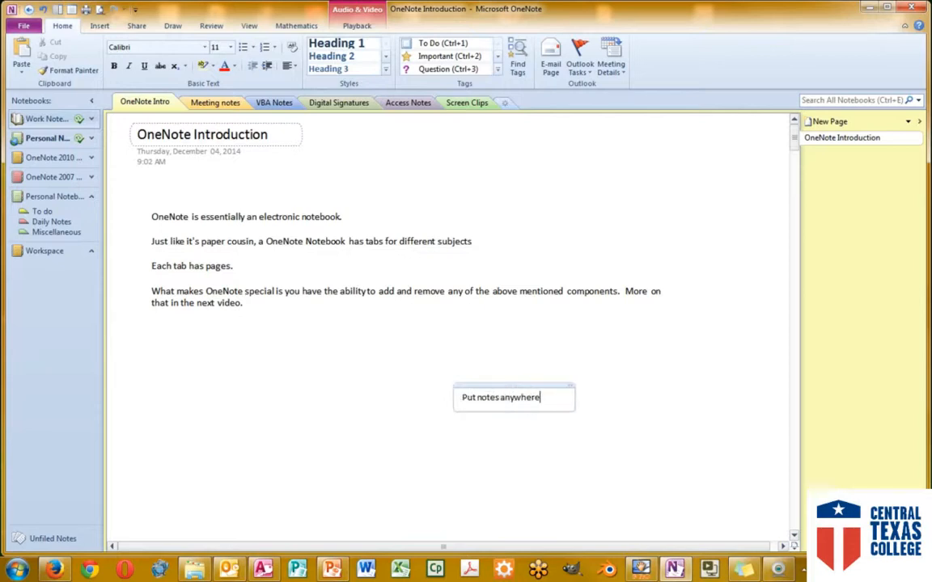
pyautogui.click(450, 445)
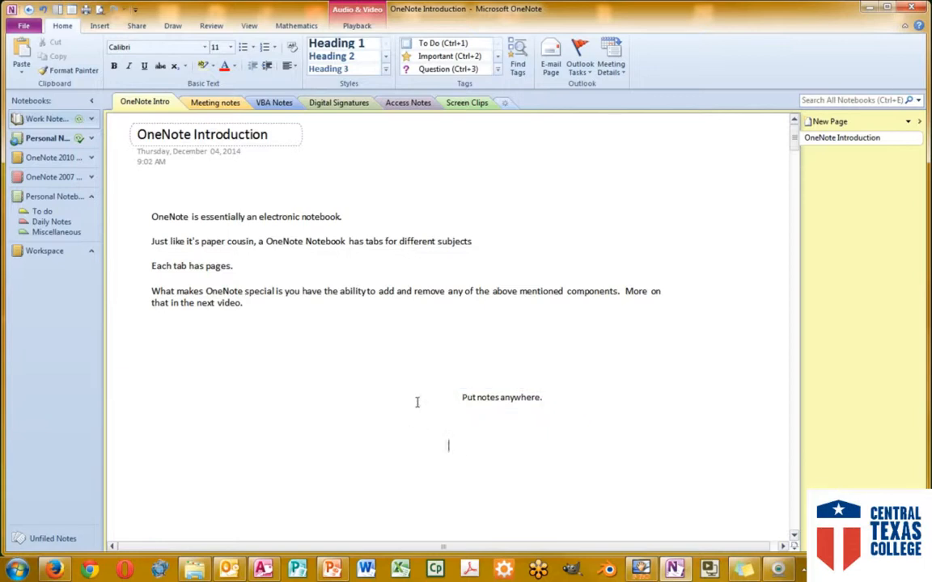
# Move the bulleted list and the numbered list higher on the page, keeping them roughly side by side
pyautogui.scroll(-5, 415, 392)
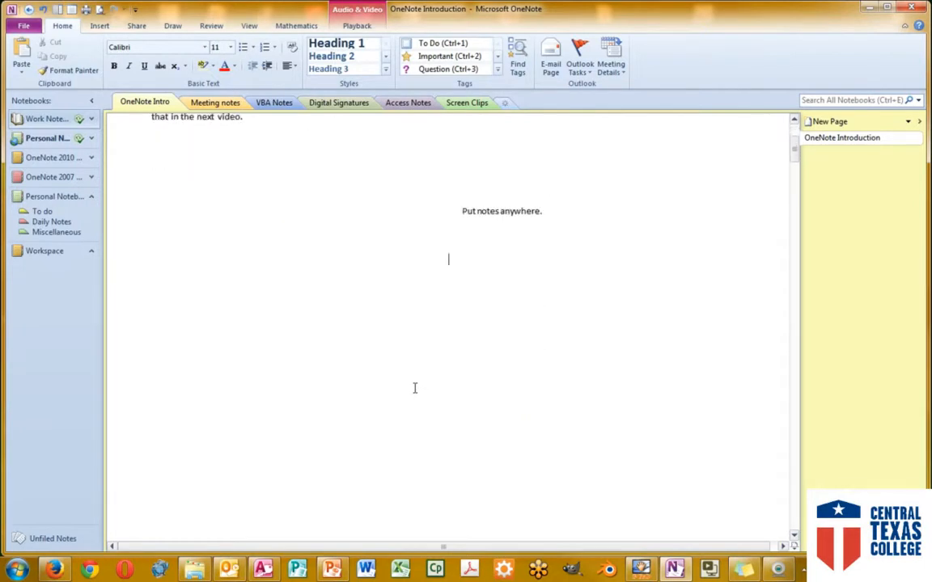
pyautogui.scroll(-3, 414, 388)
pyautogui.scroll(-2, 413, 388)
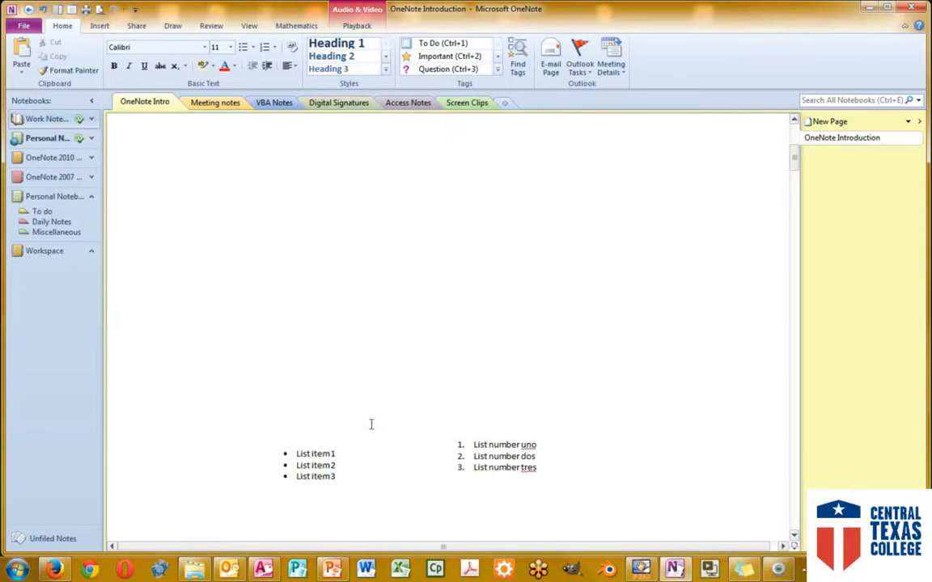
pyautogui.moveTo(307, 441); pyautogui.dragTo(281, 246)
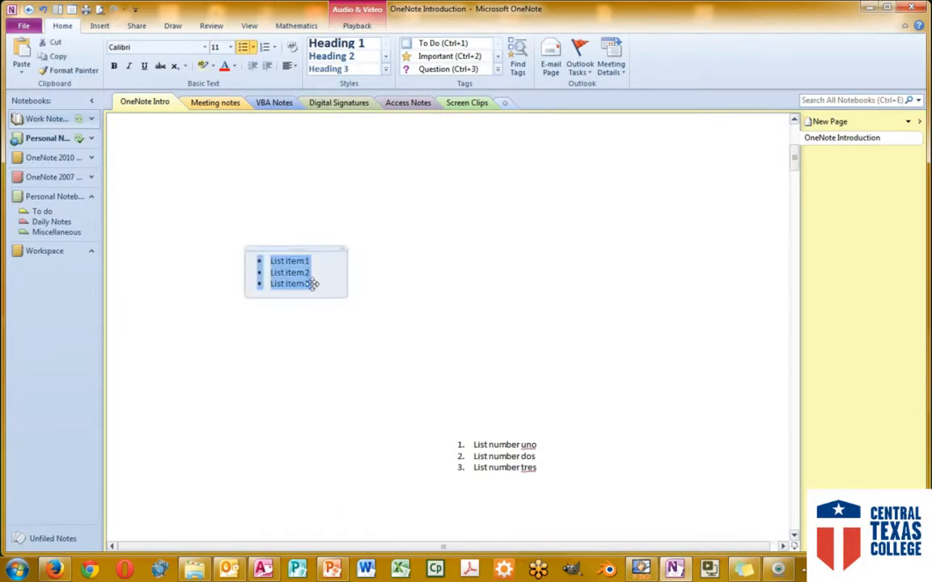
pyautogui.moveTo(467, 430); pyautogui.dragTo(479, 264)
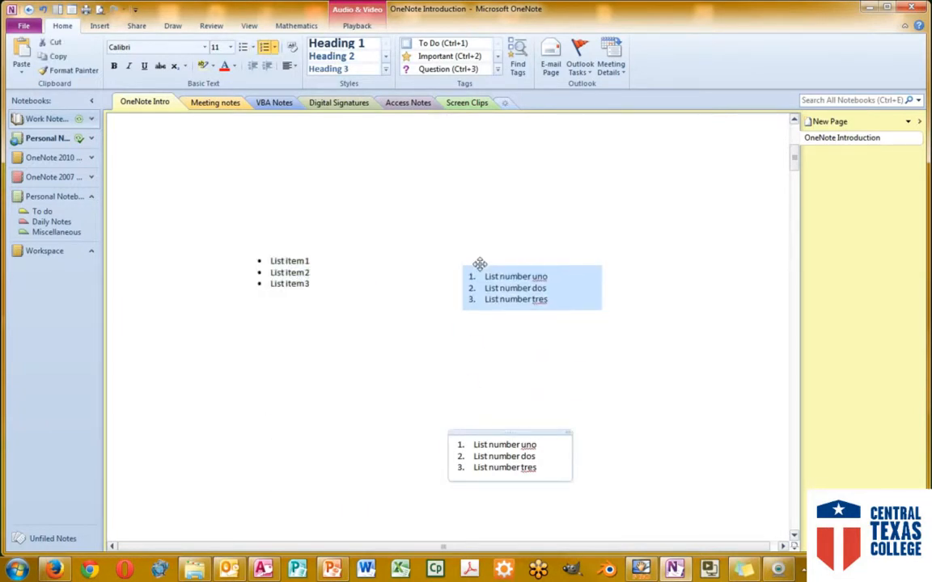
# Move the note with red, blue and green text higher on the page and place the cursor in each coloured phrase
pyautogui.scroll(-6, 459, 283)
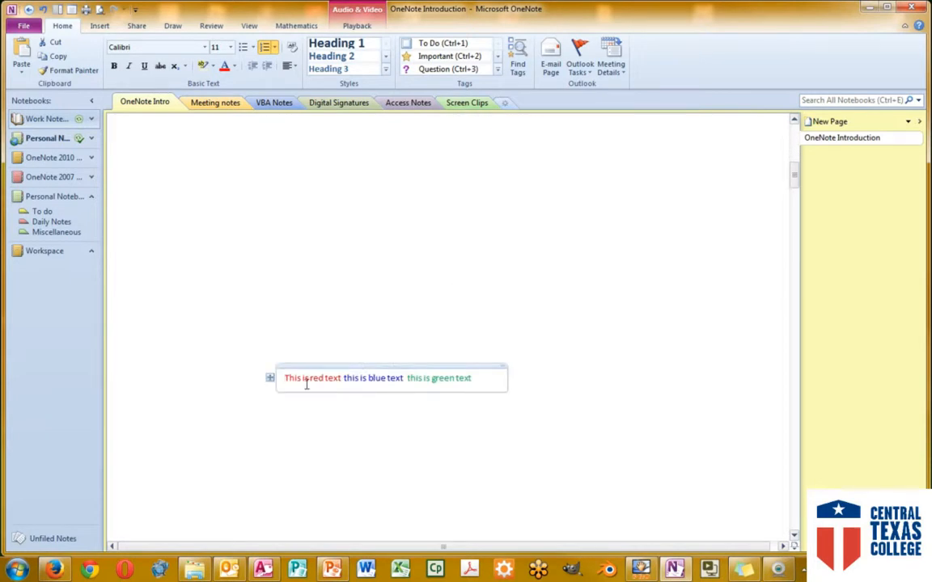
pyautogui.moveTo(316, 367); pyautogui.dragTo(338, 252)
pyautogui.click(314, 264)
pyautogui.click(368, 262)
pyautogui.click(452, 262)
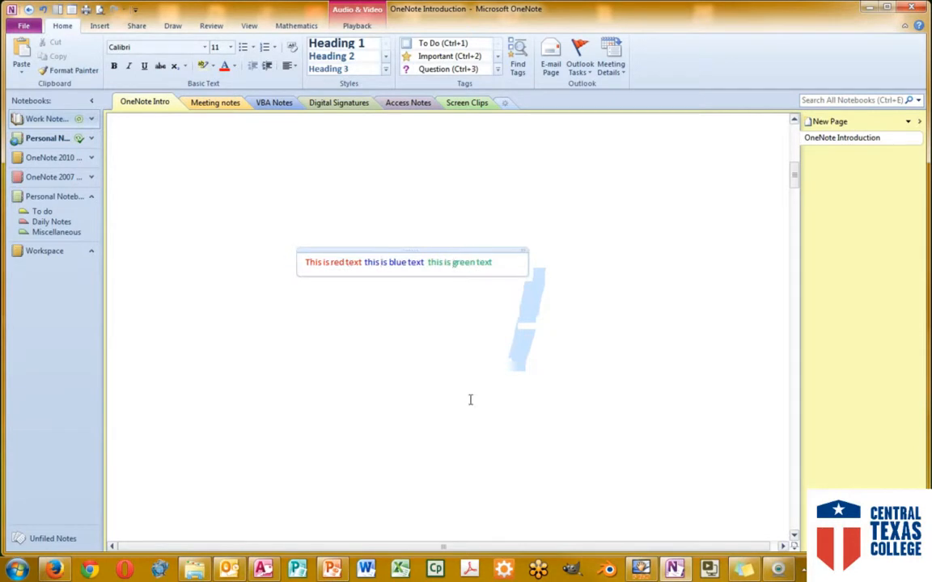
# Move the large-font note about changing font attributes up to just below the right-aligned text
pyautogui.scroll(-4, 470, 398)
pyautogui.scroll(-4, 470, 400)
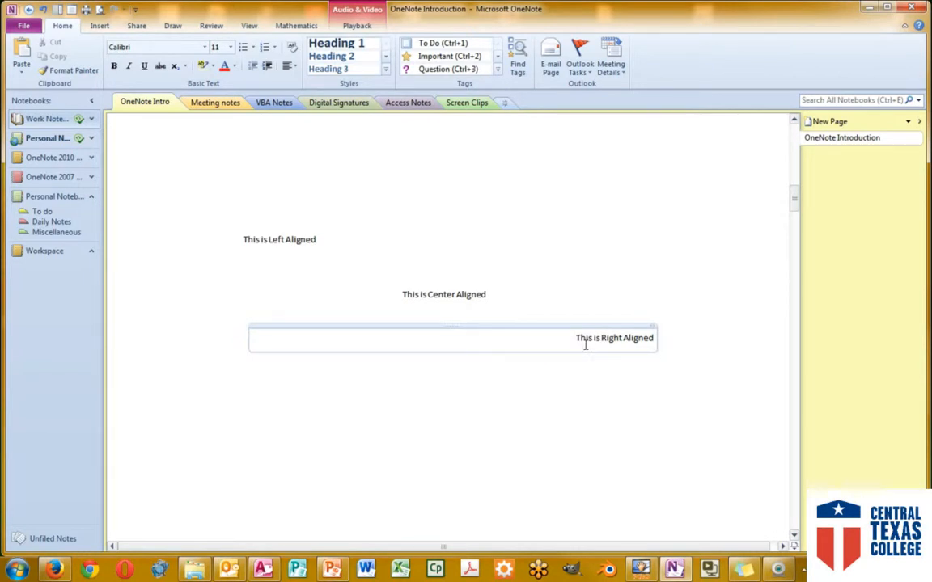
pyautogui.scroll(-3, 401, 374)
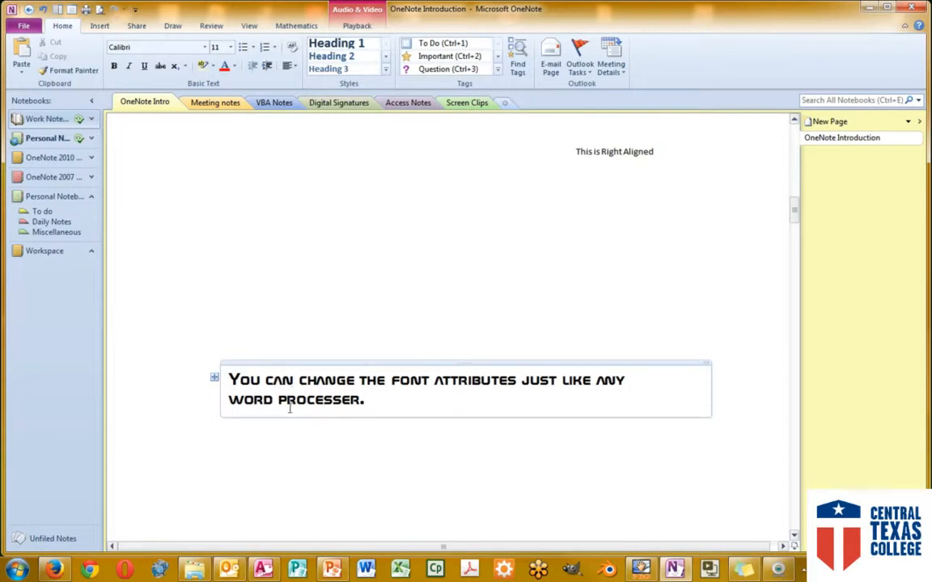
pyautogui.moveTo(380, 364); pyautogui.dragTo(347, 202)
pyautogui.click(431, 296)
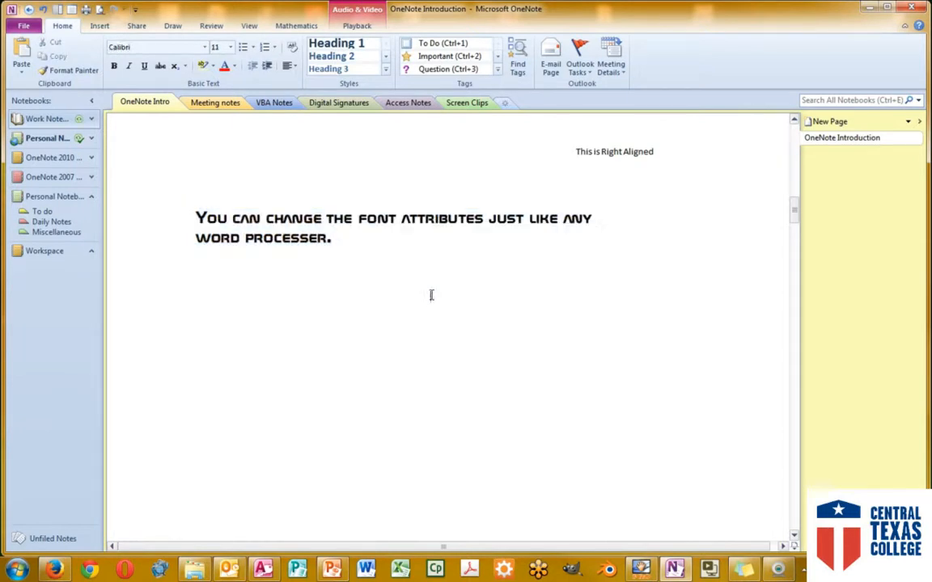
# Move the note listing the heading and text style samples up and slightly to the right on the page
pyautogui.scroll(-5, 434, 334)
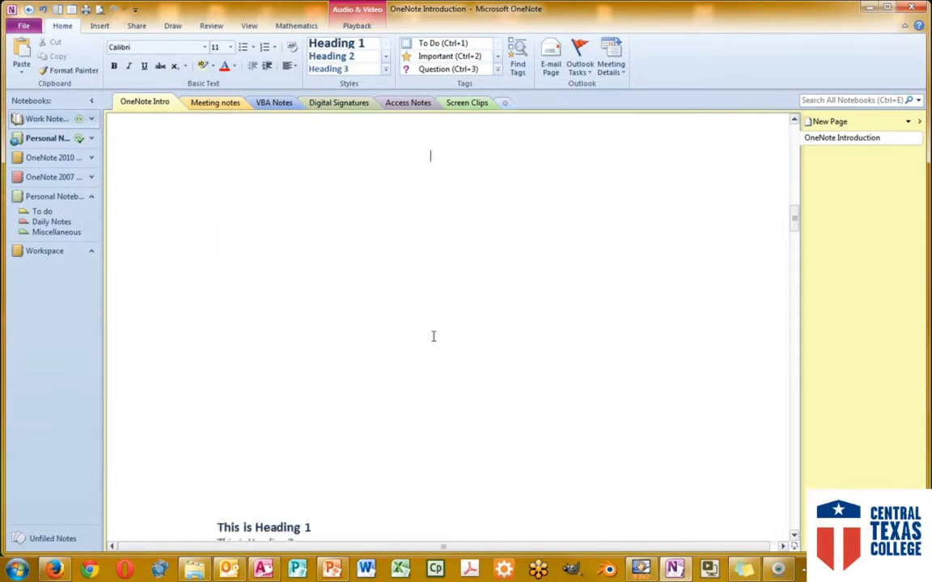
pyautogui.scroll(-3, 433, 336)
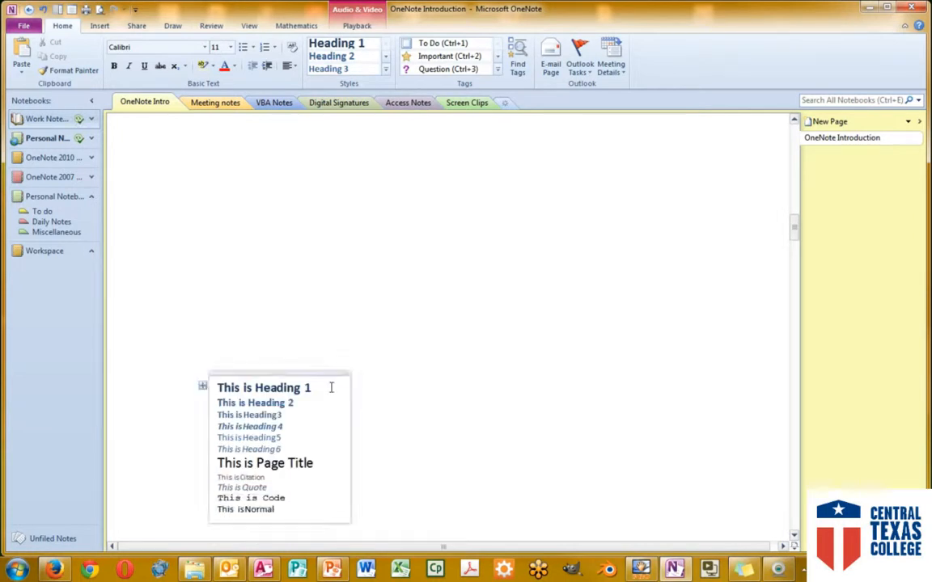
pyautogui.moveTo(254, 372); pyautogui.dragTo(341, 249)
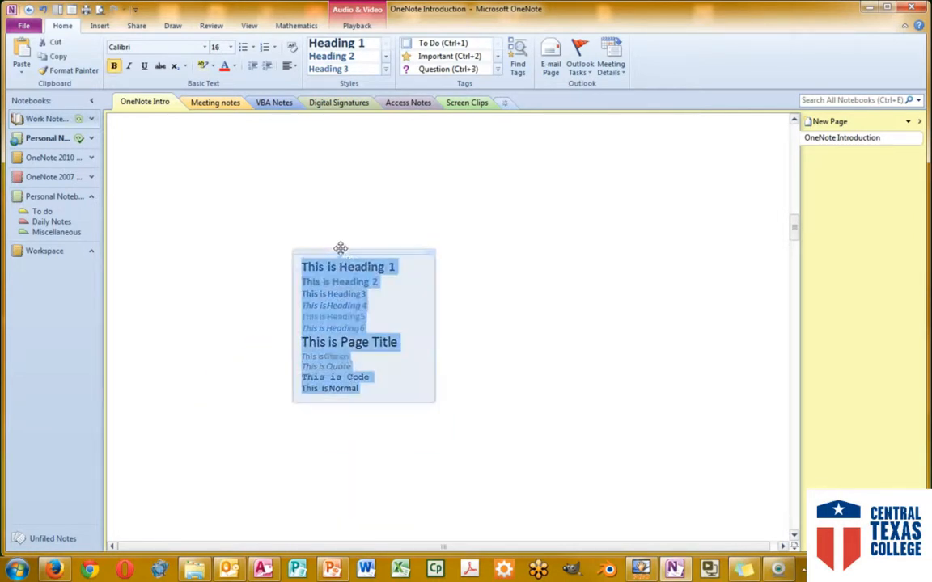
pyautogui.click(478, 287)
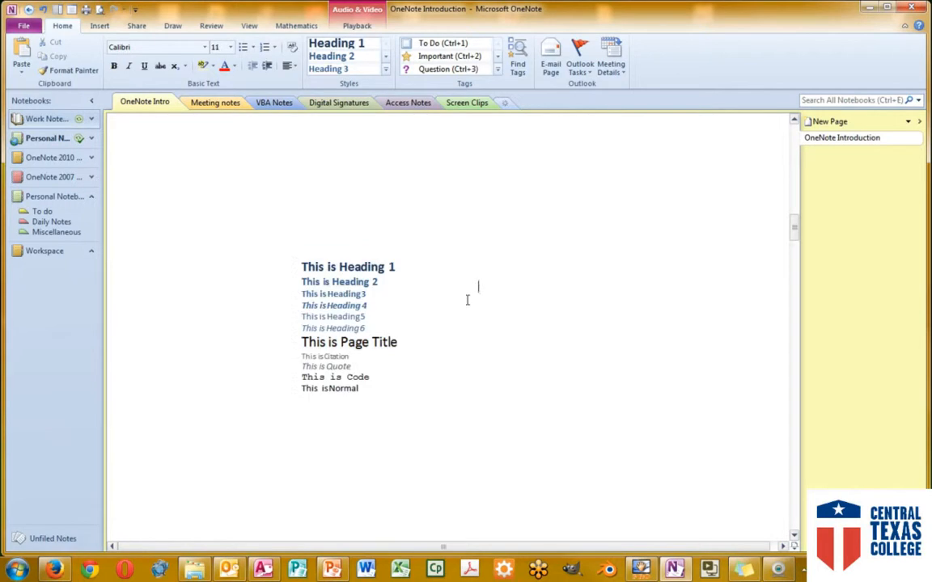
# Inspect the formatting of the Heading 1, 2, 3, 5 and 6 sample lines in turn
pyautogui.click(361, 267)
pyautogui.click(350, 282)
pyautogui.click(345, 294)
pyautogui.click(343, 316)
pyautogui.click(334, 328)
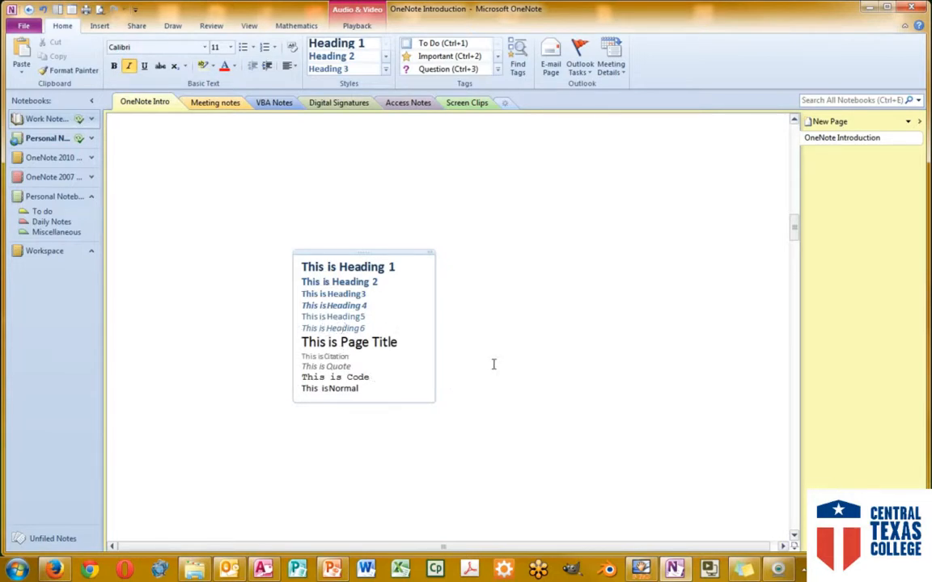
# Add a note with a To Do tag reading "Item #1" above the list of tag samples
pyautogui.scroll(-10, 493, 364)
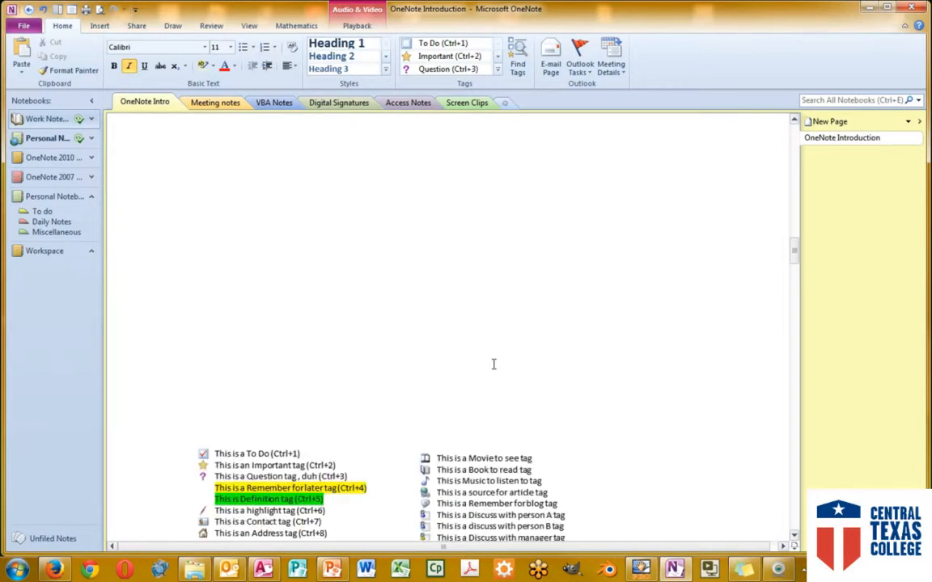
pyautogui.scroll(-2, 494, 364)
pyautogui.scroll(-1, 456, 348)
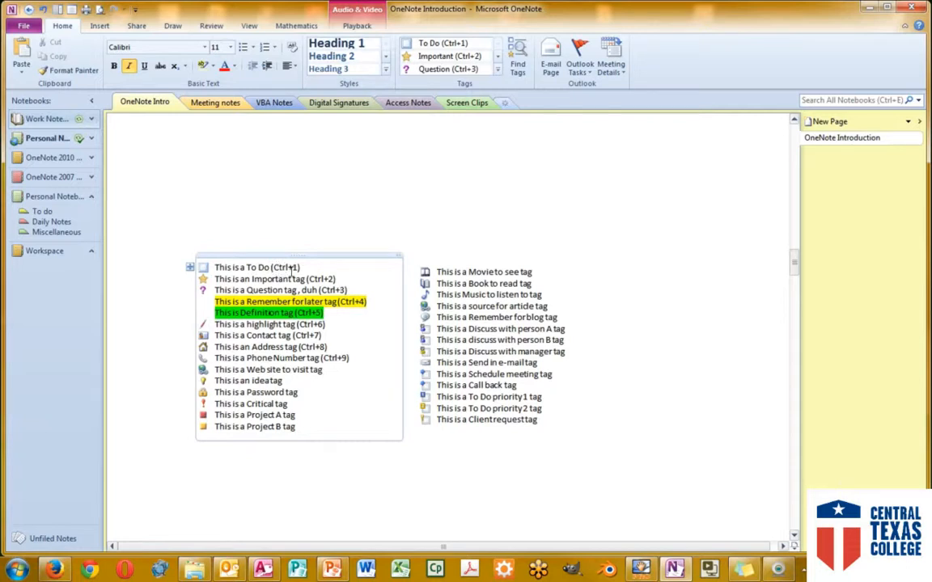
pyautogui.click(207, 170)
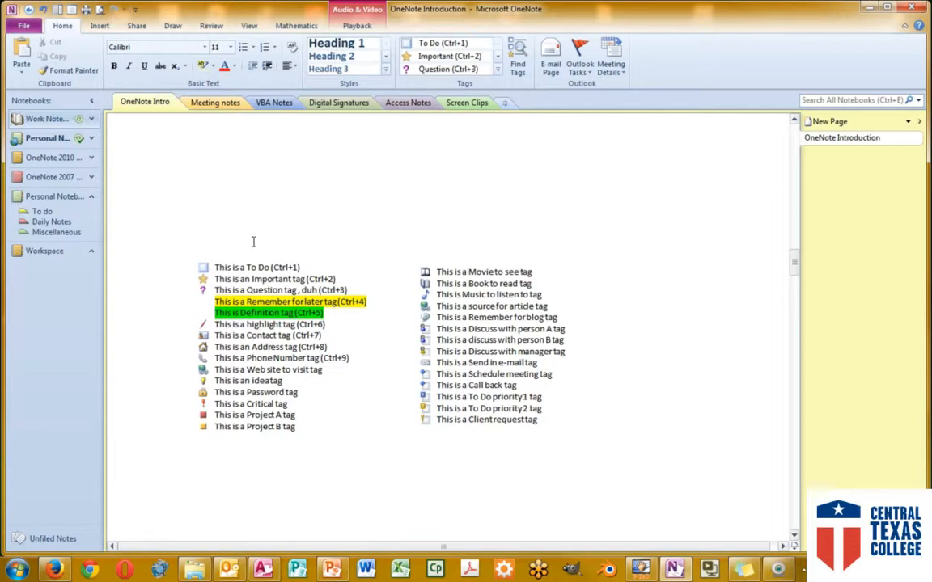
pyautogui.hotkey('ctrl', '1')
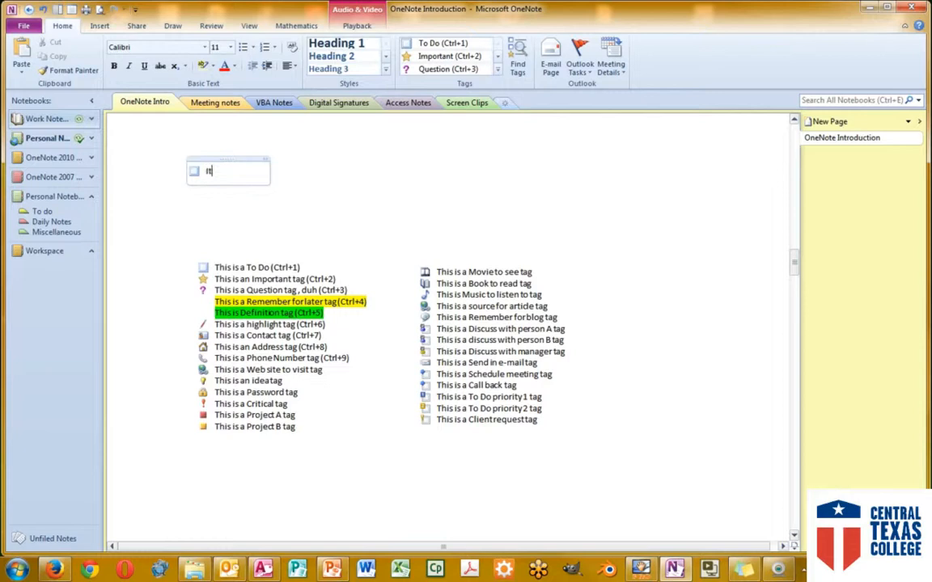
pyautogui.write('Item#1')
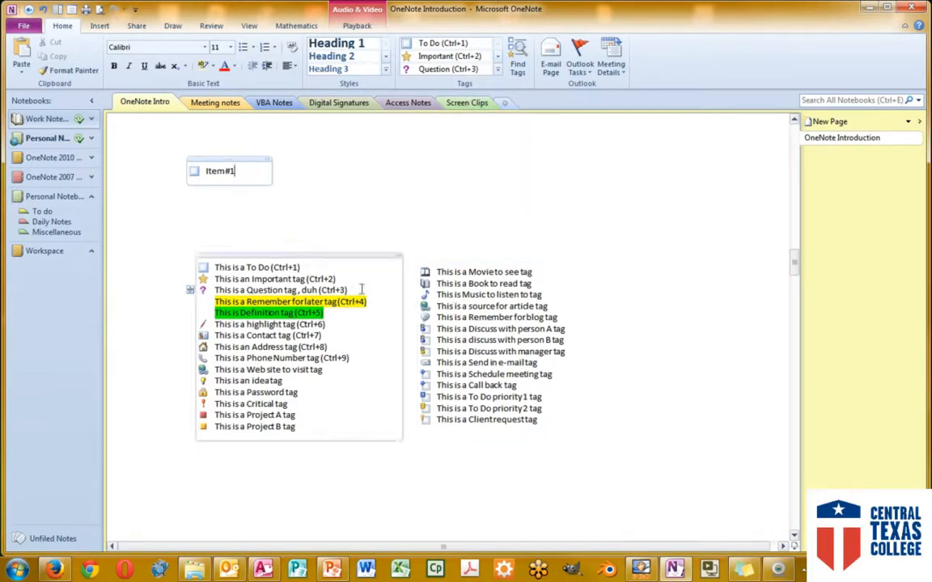
# Review the notebook's tags summary, go to the two To Do entries "Item #1" and "This is a To Do", and close the summary
pyautogui.click(519, 63)
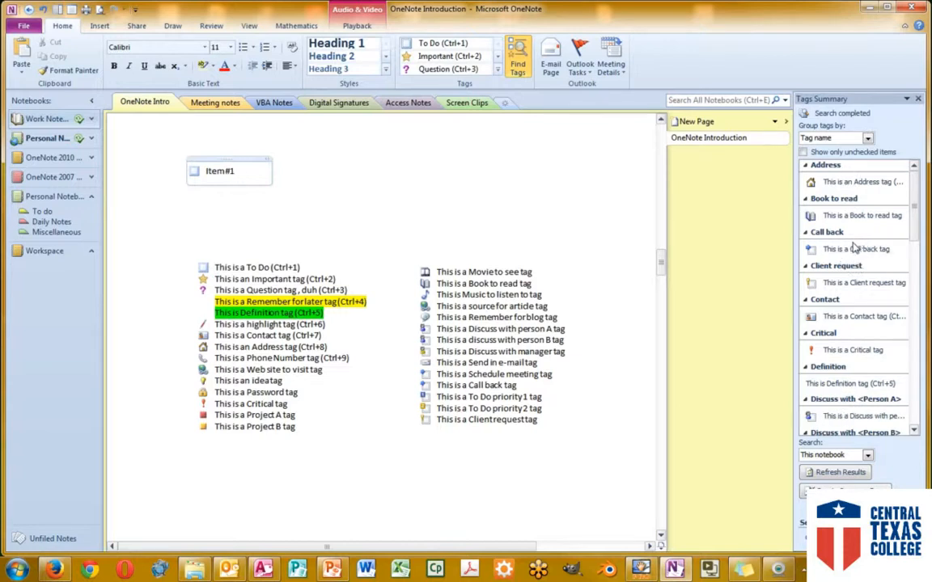
pyautogui.scroll(-8, 855, 248)
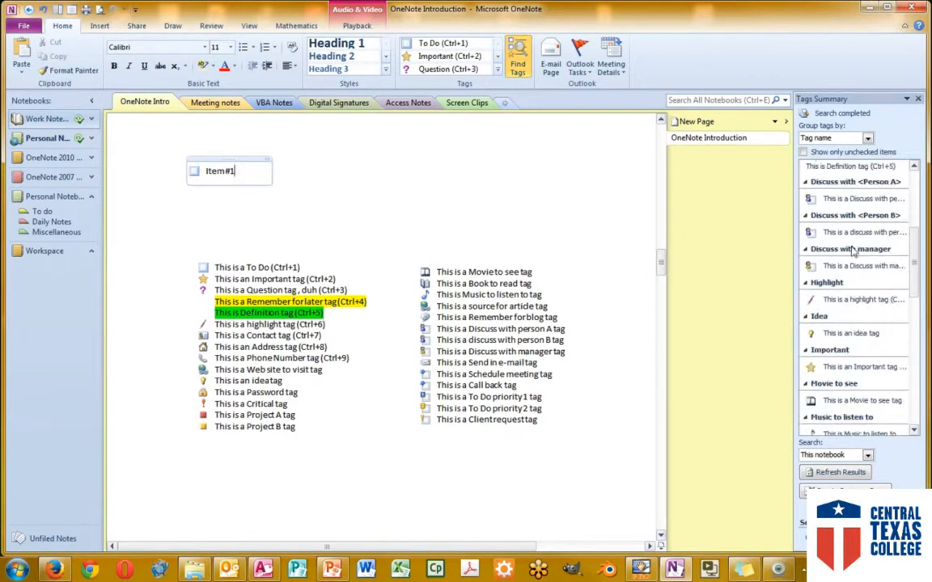
pyautogui.scroll(-10, 852, 254)
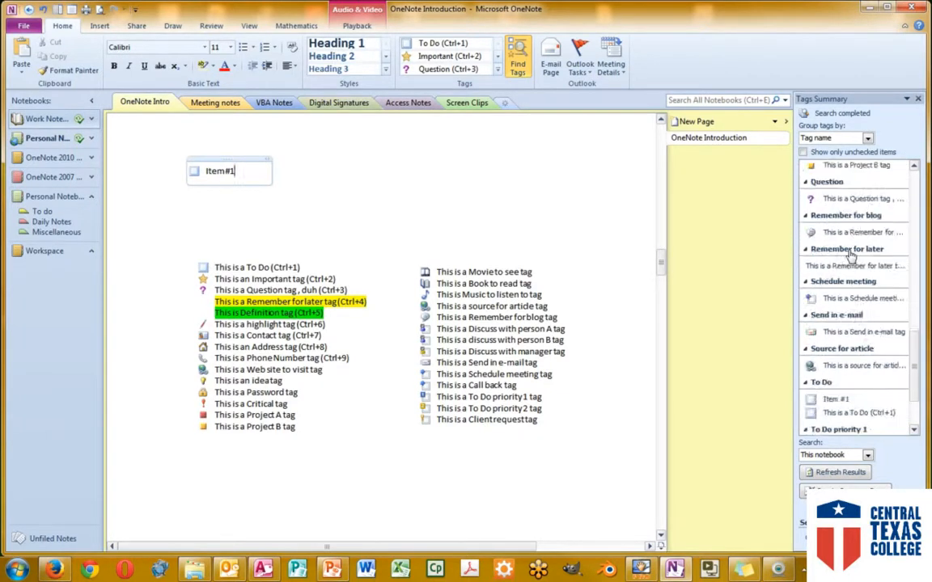
pyautogui.scroll(-1, 851, 255)
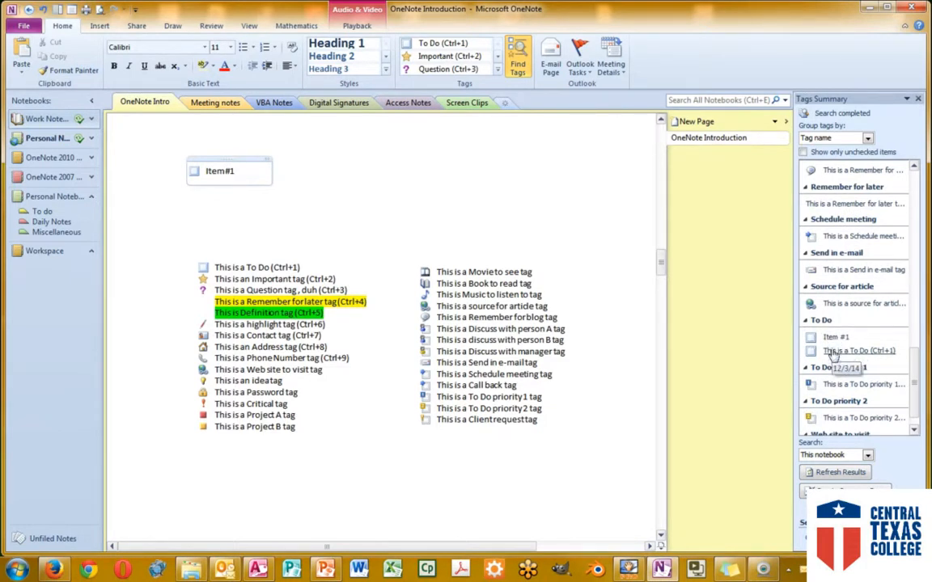
pyautogui.click(833, 343)
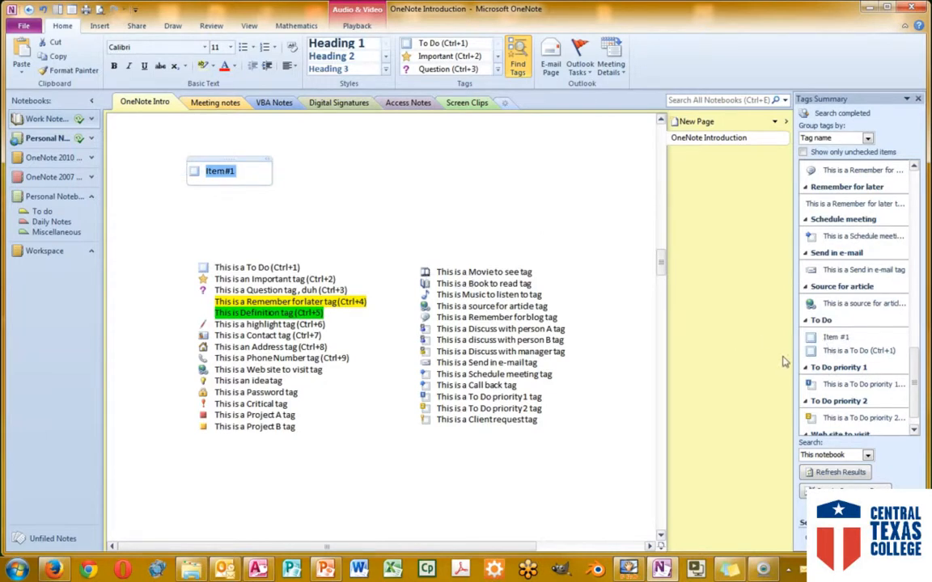
pyautogui.click(849, 352)
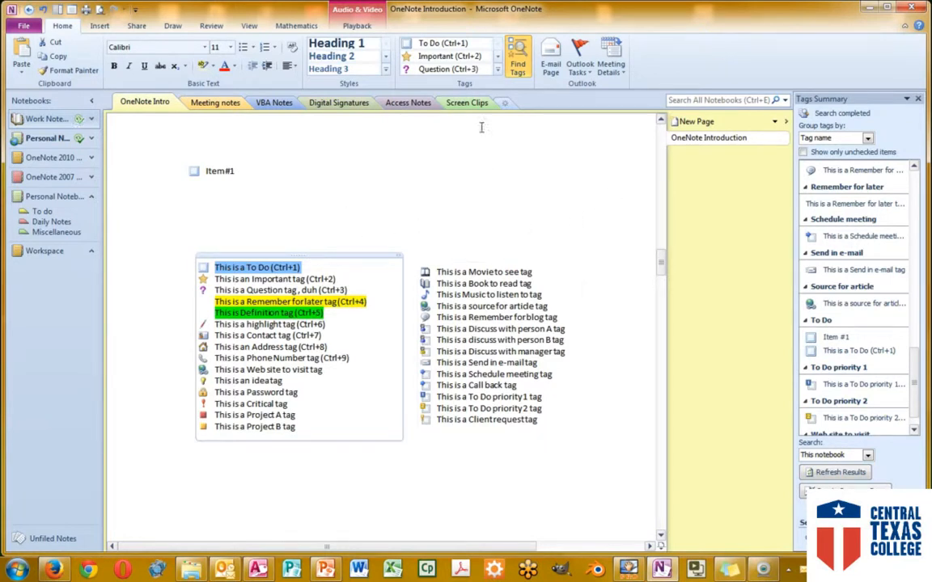
pyautogui.click(518, 53)
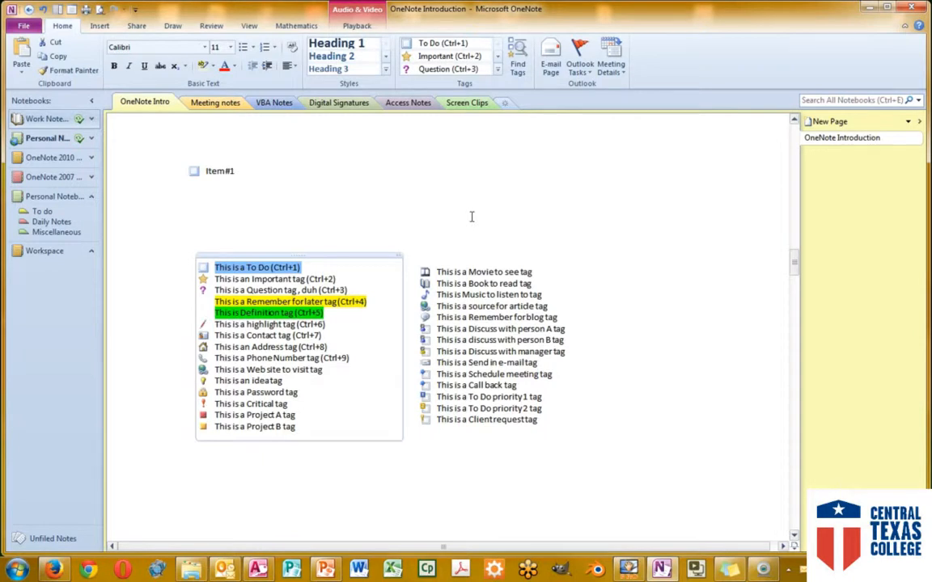
# Move the webinar meeting details note up to just below the tag lists and place the cursor at its Notes line
pyautogui.scroll(-6, 474, 222)
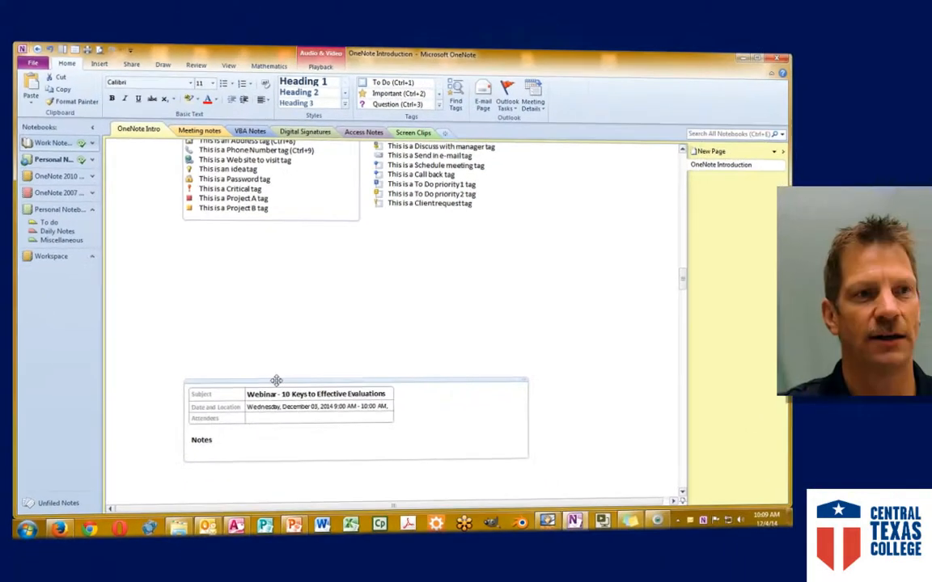
pyautogui.moveTo(309, 396); pyautogui.dragTo(316, 280)
pyautogui.click(433, 326)
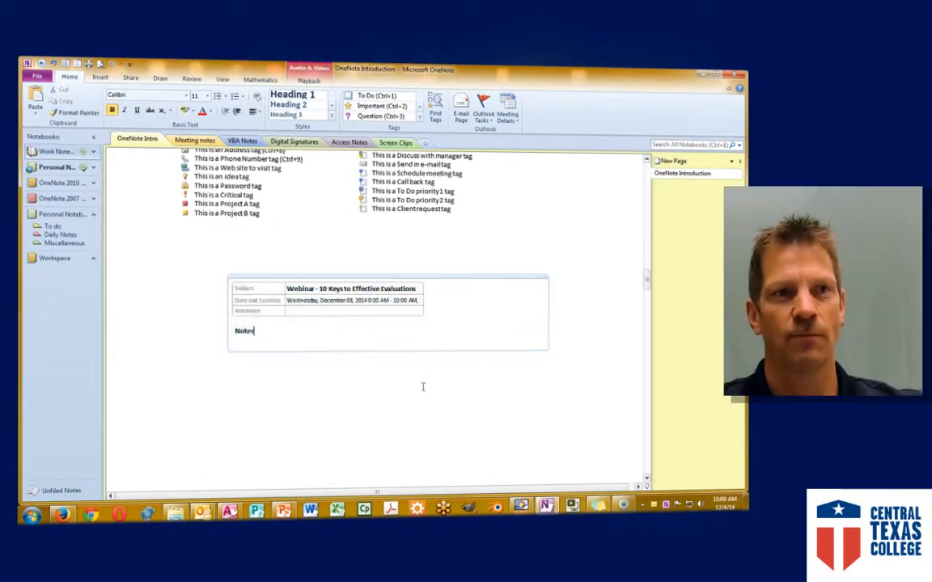
# Insert the details of today's meeting "Turn heater and coffee pot off" as a note below the webinar meeting note
pyautogui.click(507, 110)
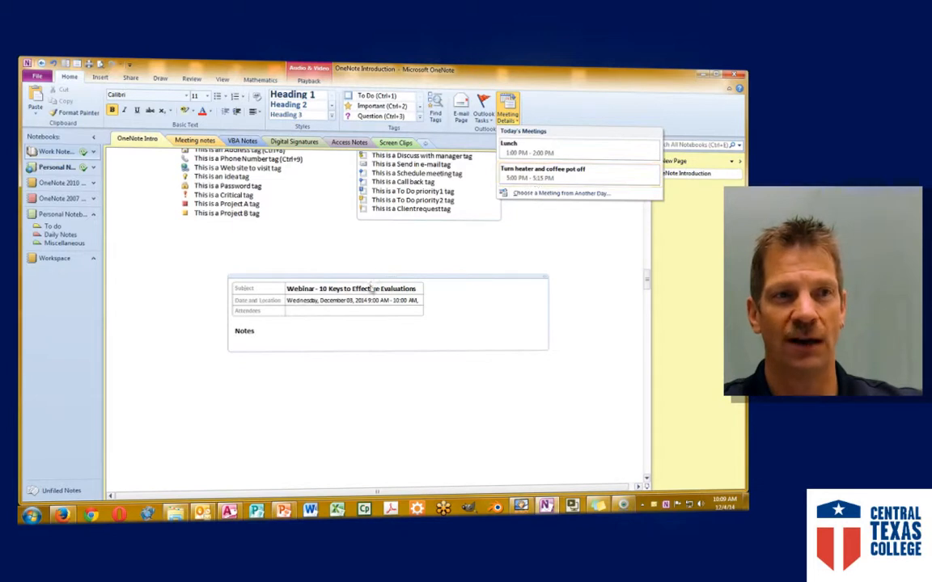
pyautogui.click(421, 245)
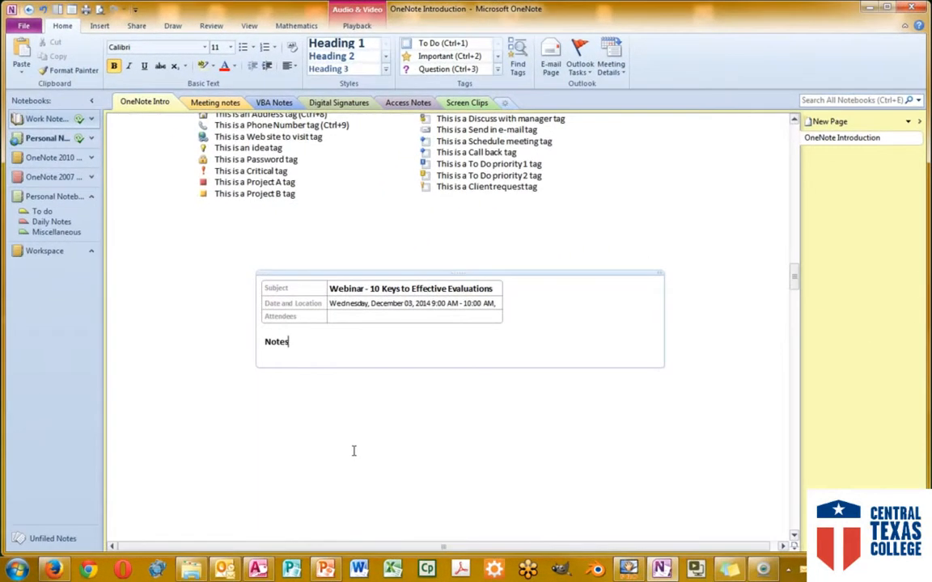
pyautogui.click(299, 445)
pyautogui.click(612, 56)
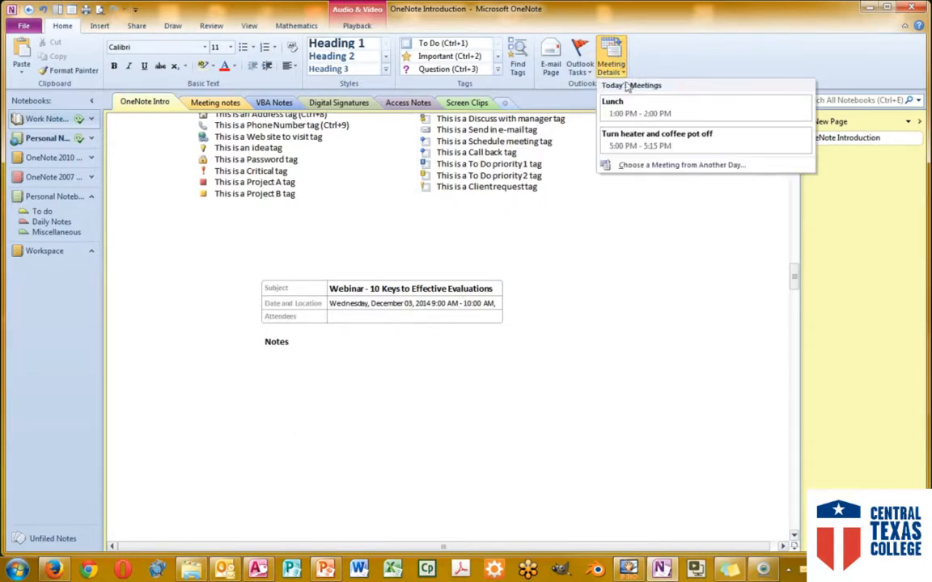
pyautogui.click(657, 134)
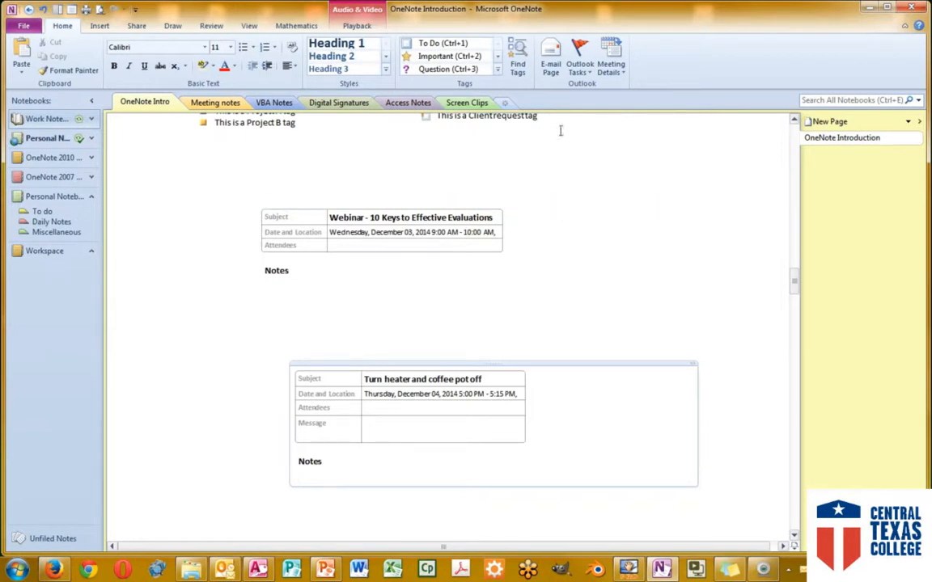
# Create an Outlook e-mail from the page, look through its body down to the meeting details, and close it without saving
pyautogui.click(550, 71)
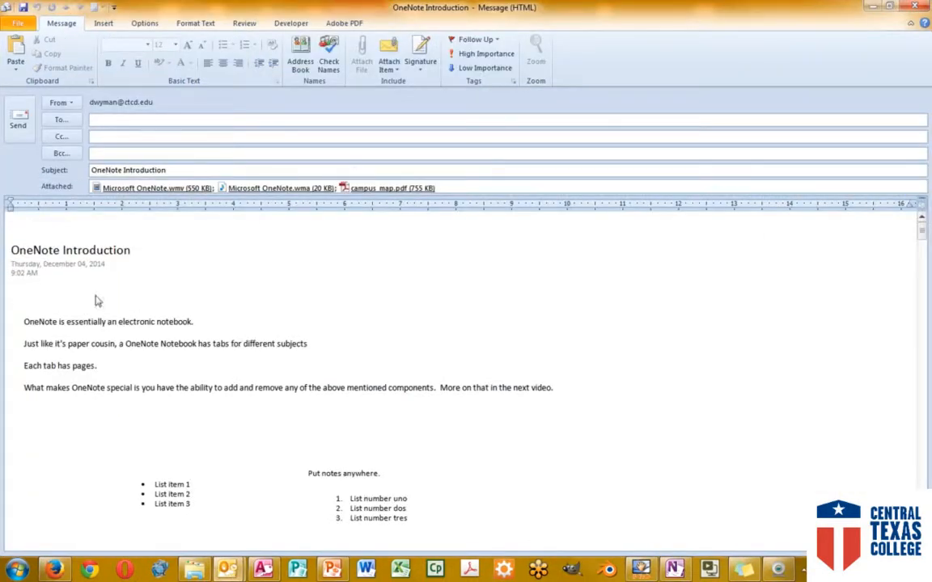
pyautogui.scroll(-3, 38, 305)
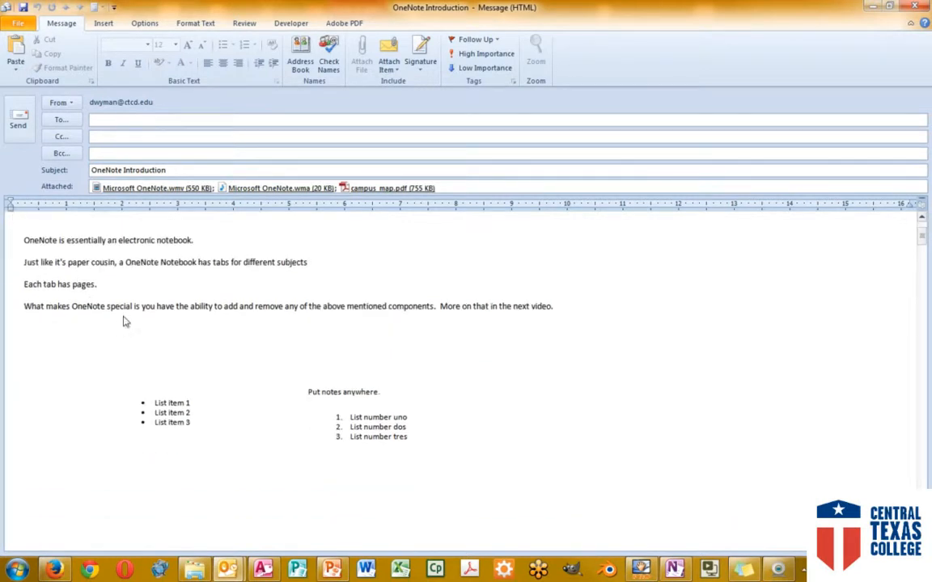
pyautogui.scroll(-1, 123, 322)
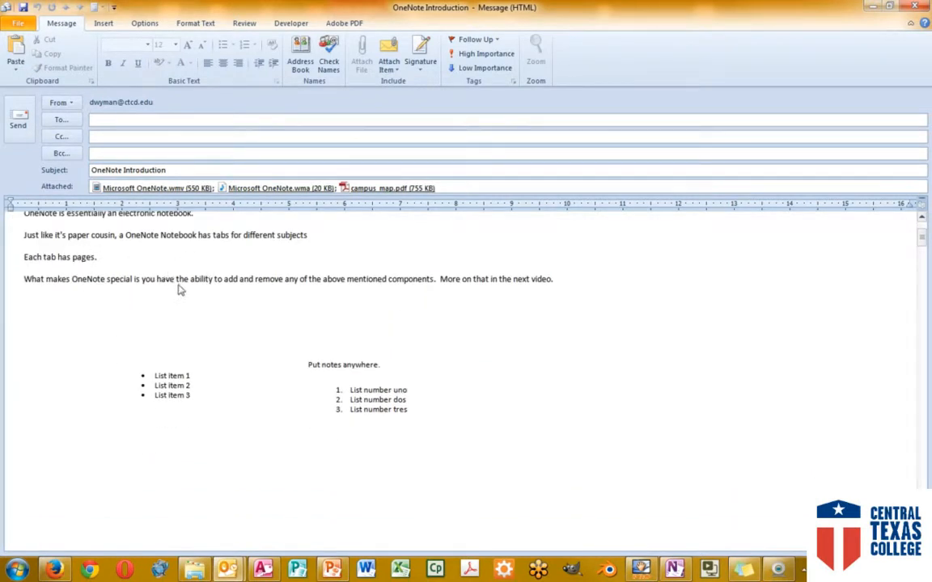
pyautogui.scroll(-2, 188, 292)
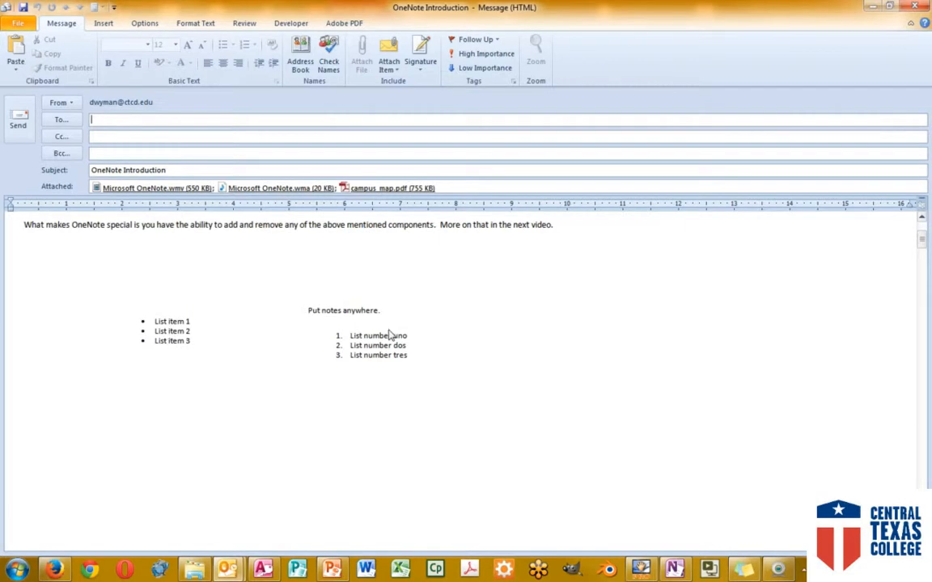
pyautogui.scroll(-12, 389, 335)
pyautogui.scroll(-10, 392, 338)
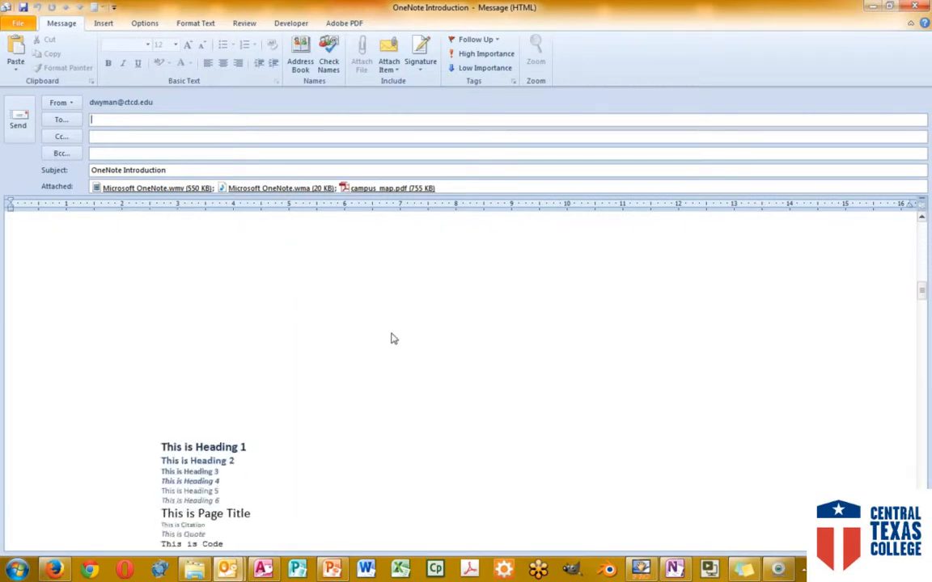
pyautogui.scroll(-11, 391, 338)
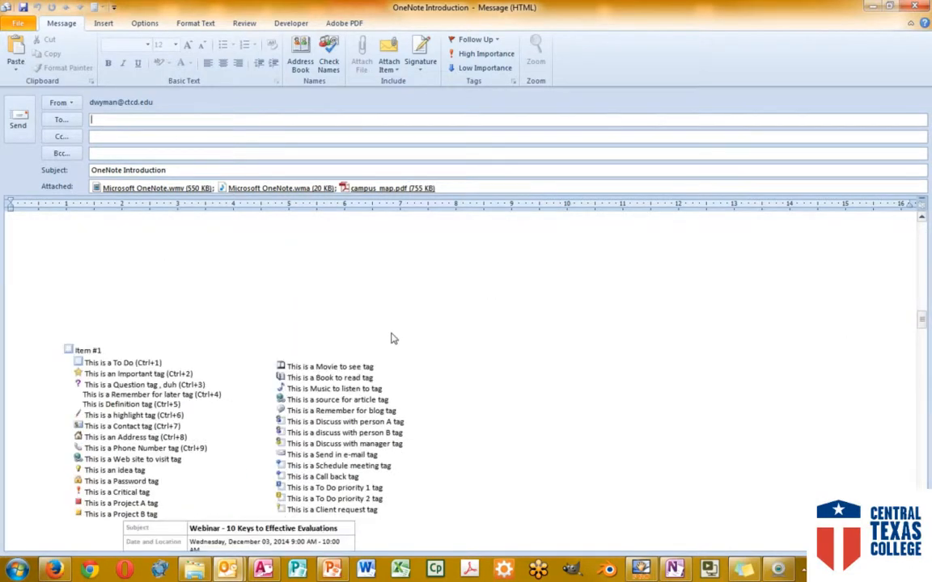
pyautogui.scroll(-2, 391, 339)
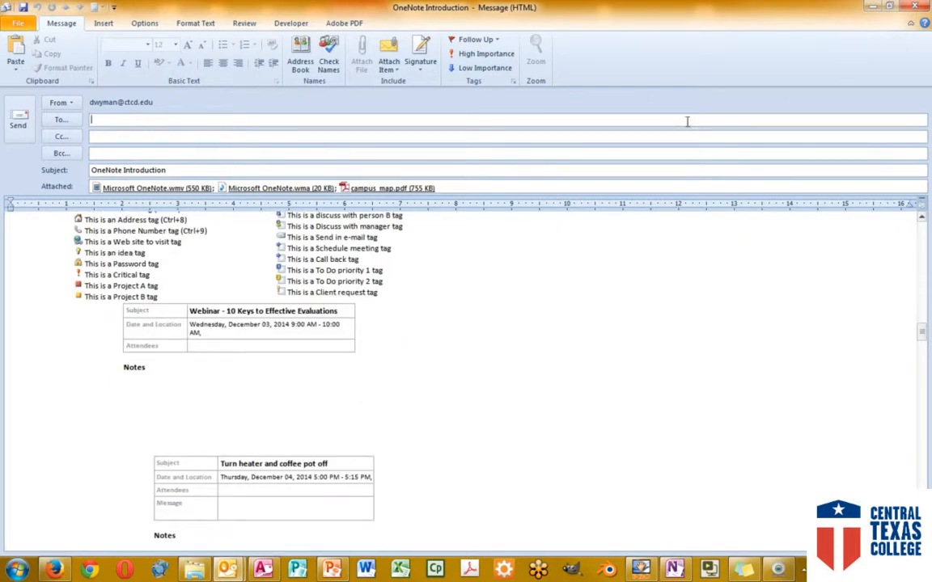
pyautogui.click(916, 6)
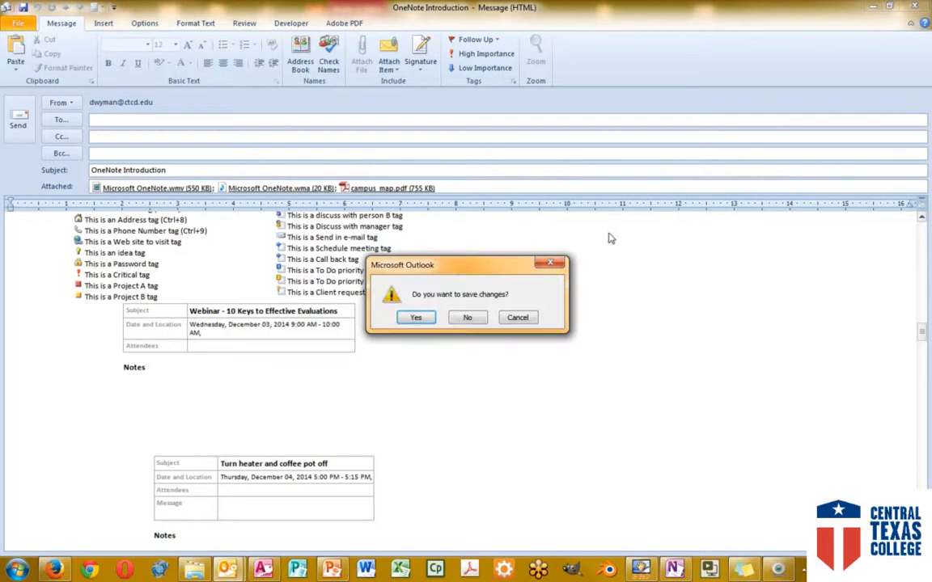
pyautogui.click(467, 317)
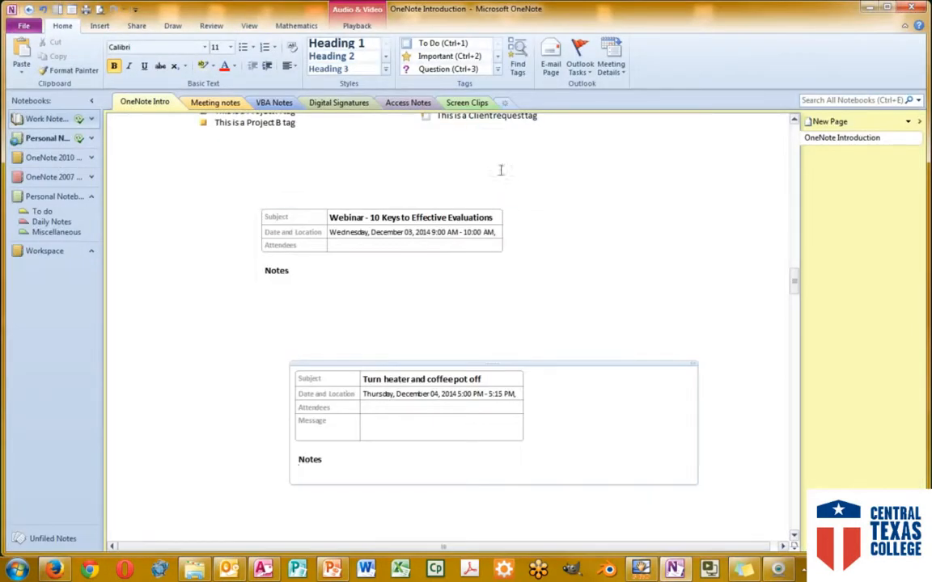
# Review the available Outlook task flag options without applying one
pyautogui.click(573, 57)
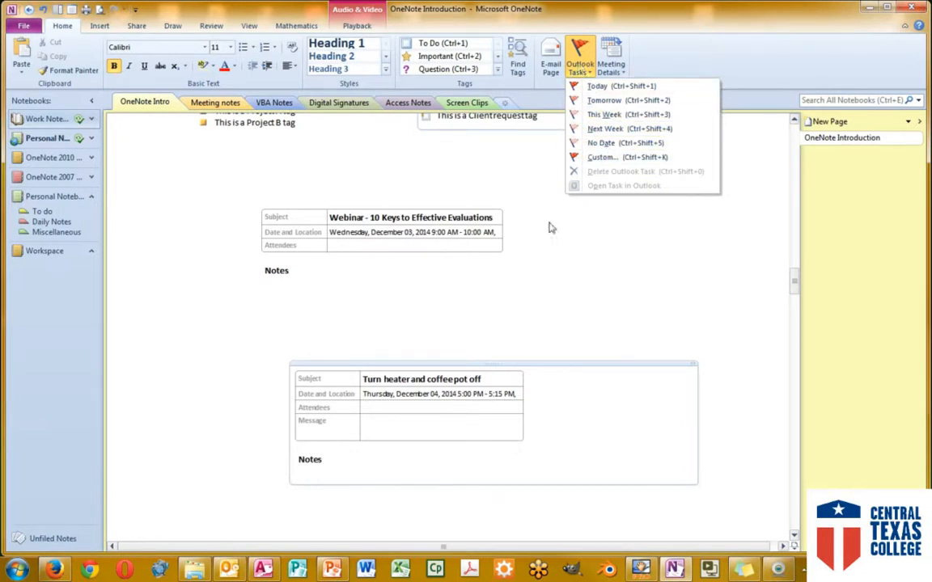
pyautogui.click(511, 286)
# Insert extra vertical space between the coffee pot meeting note and the monthly week table
pyautogui.scroll(-3, 509, 285)
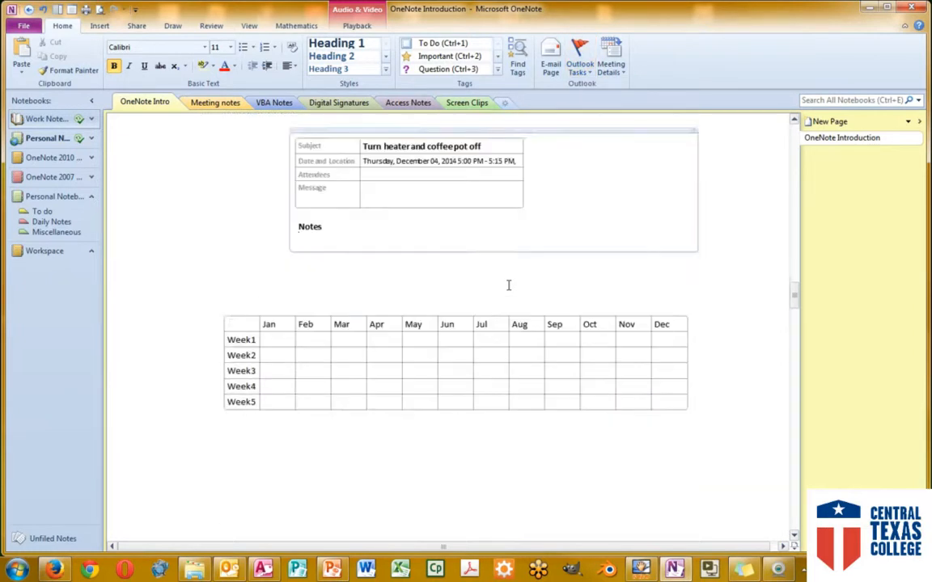
pyautogui.click(99, 26)
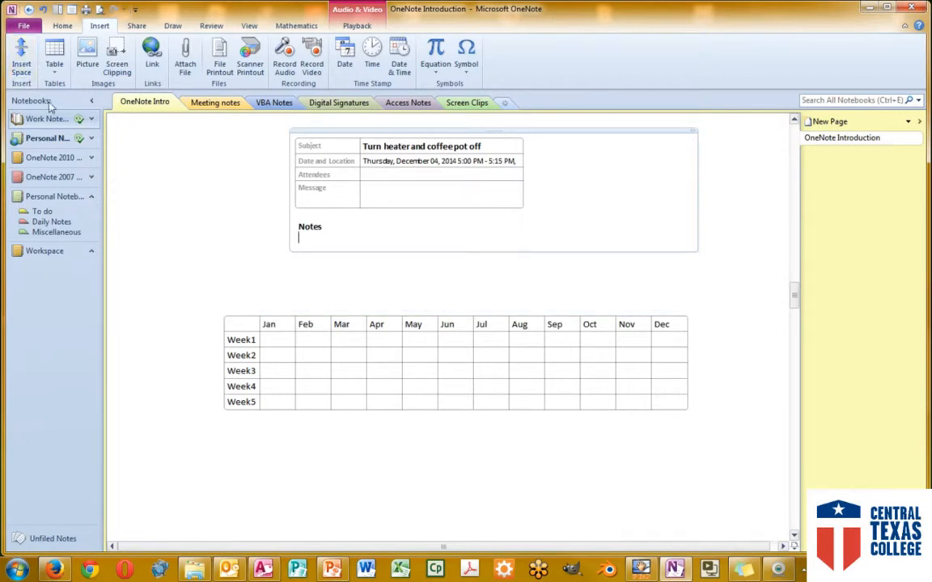
pyautogui.click(22, 61)
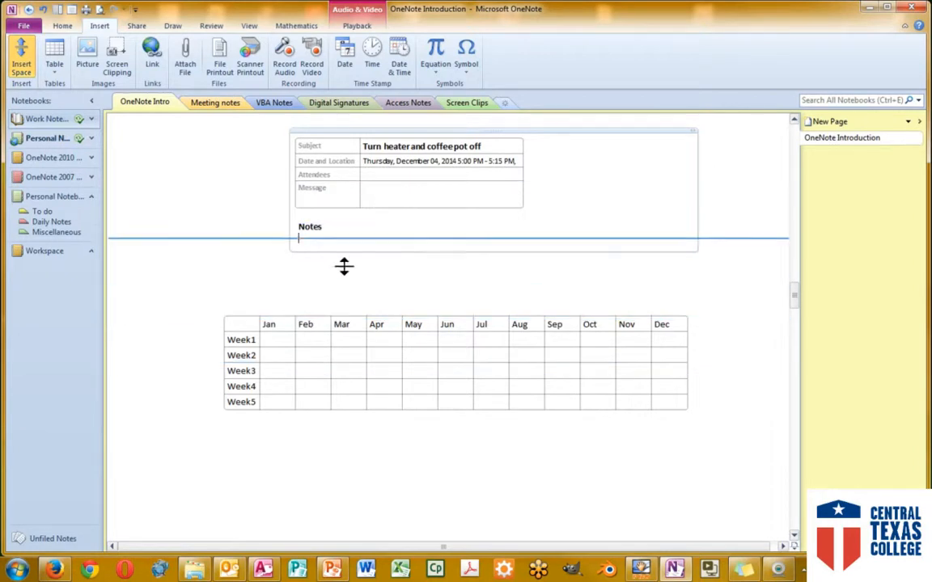
pyautogui.moveTo(182, 244)
pyautogui.mouseDown()
pyautogui.moveTo(212, 538)
pyautogui.moveTo(175, 218)
pyautogui.moveTo(180, 450)
pyautogui.moveTo(152, 251)
pyautogui.mouseUp()
# Try to insert a table of four columns and three rows under the coffee pot meeting's Notes heading, and undo it
pyautogui.click(53, 50)
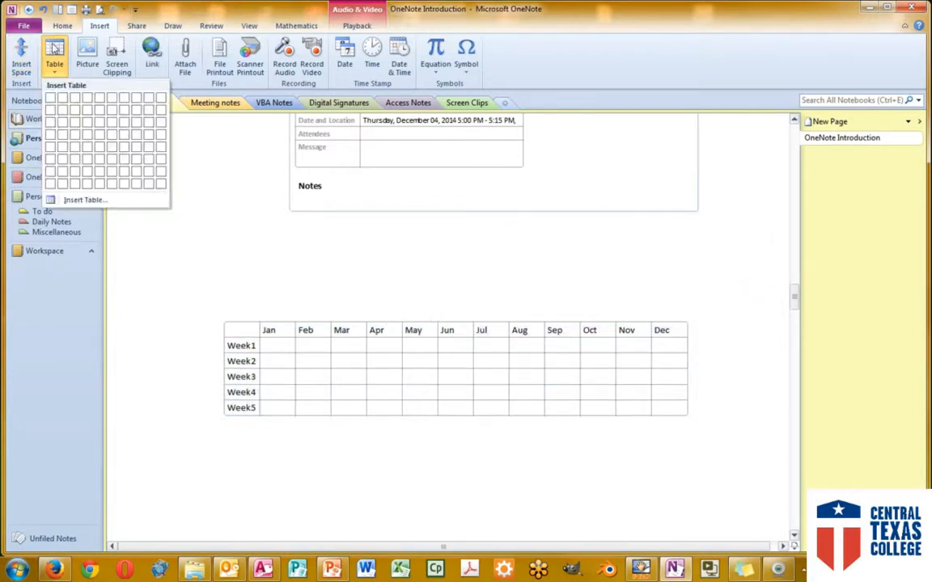
pyautogui.click(53, 50)
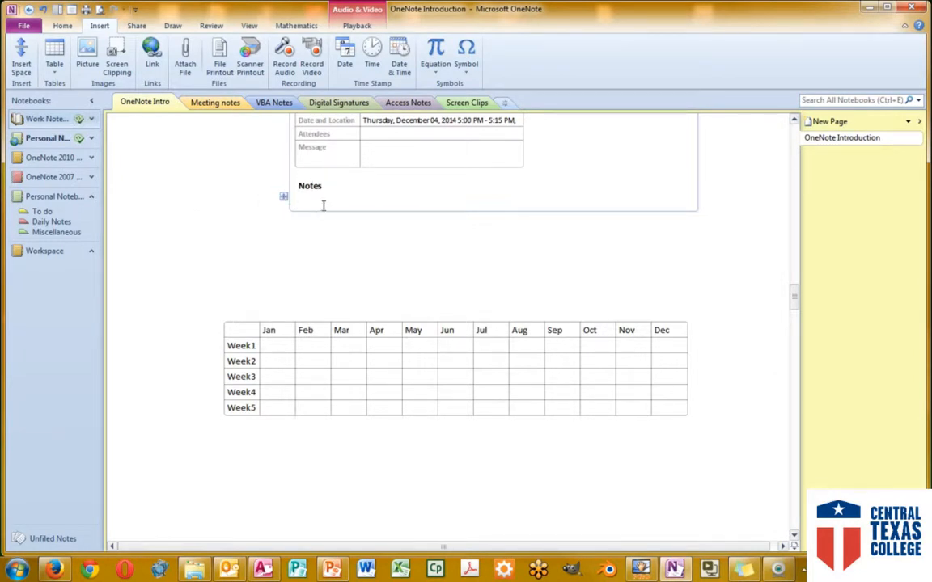
pyautogui.scroll(2, 279, 202)
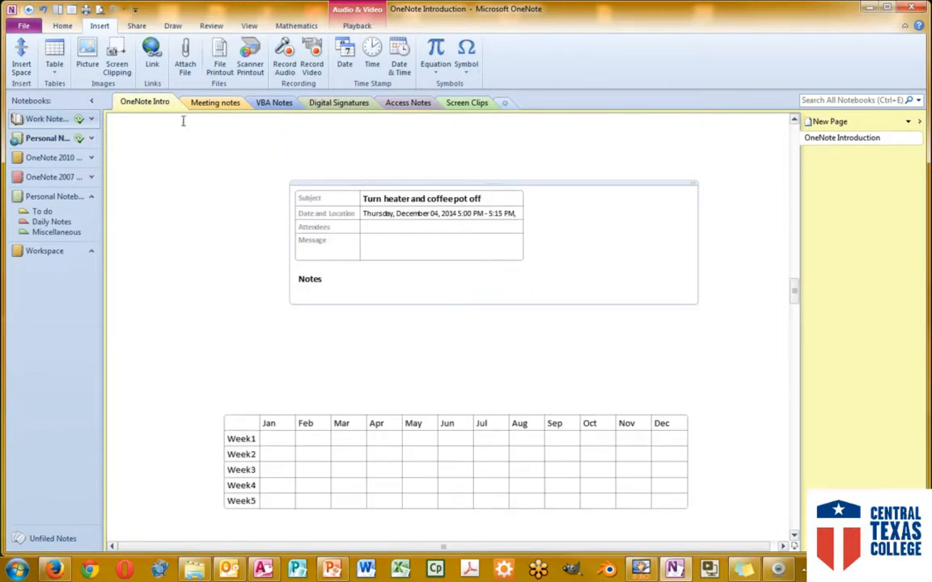
pyautogui.click(54, 58)
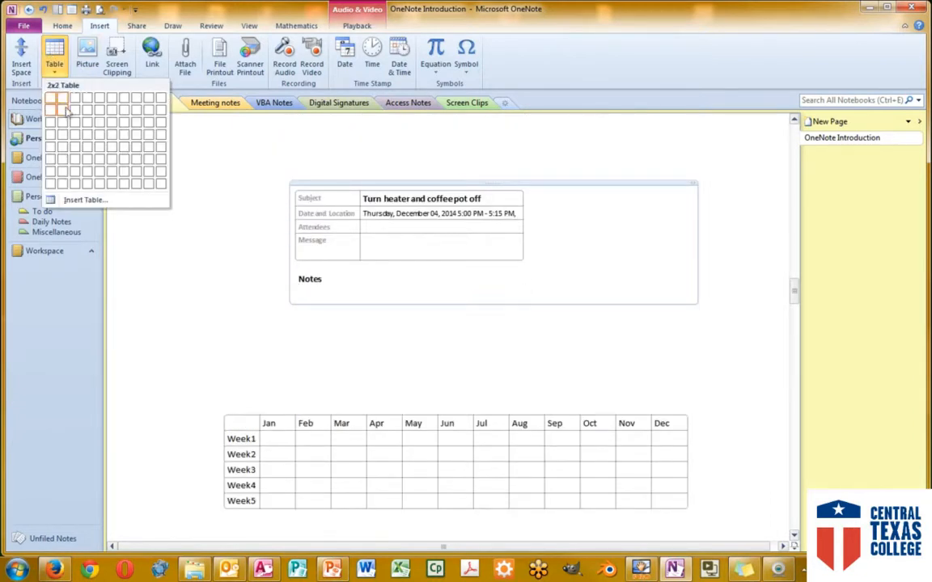
pyautogui.click(92, 121)
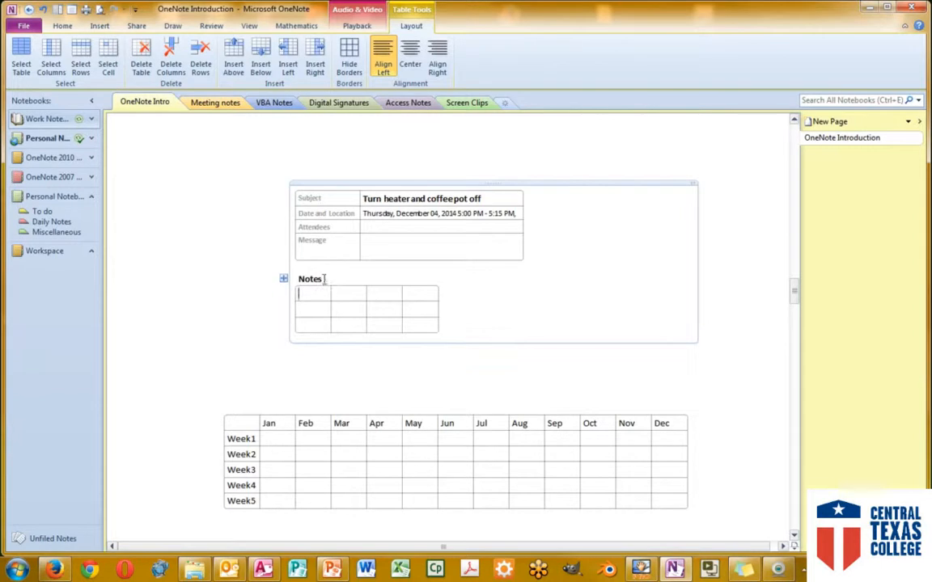
pyautogui.hotkey('ctrl', 'z')
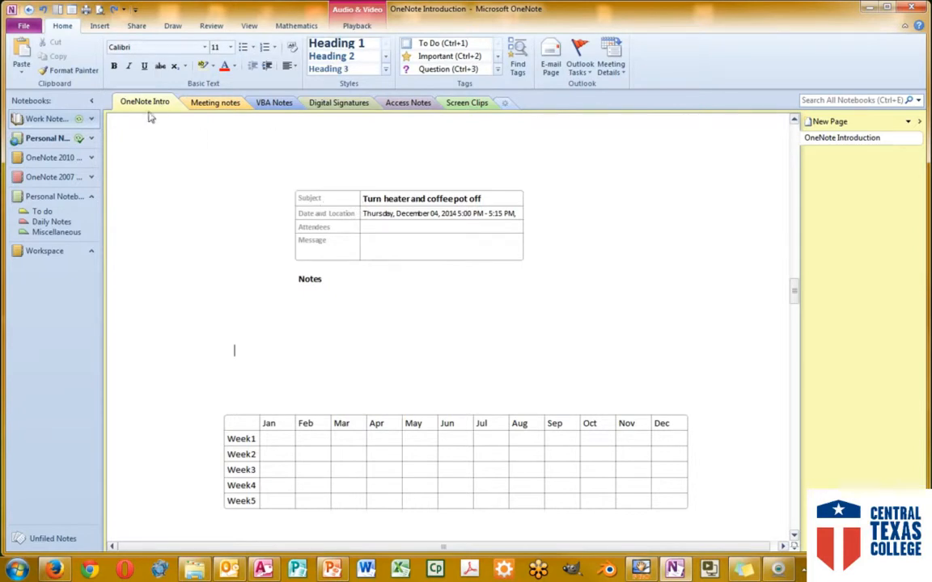
# Insert a table of nine columns and three rows just above the monthly week table and enter "Type" in its first cell
pyautogui.click(100, 26)
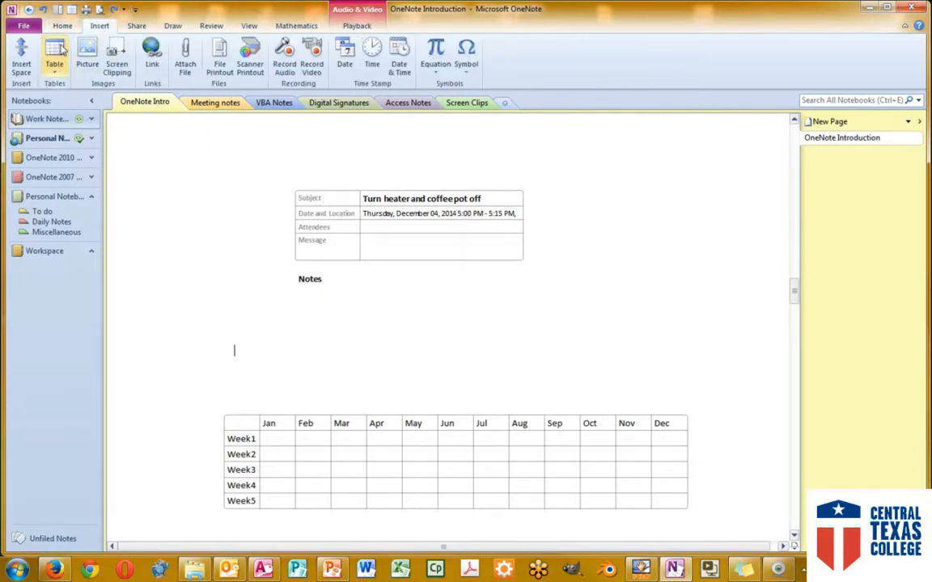
pyautogui.click(55, 56)
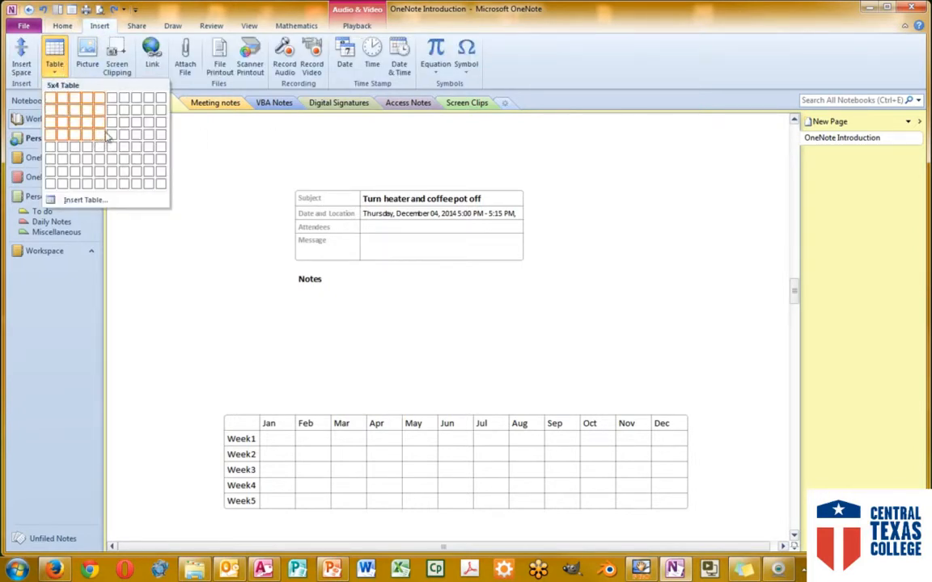
pyautogui.click(153, 122)
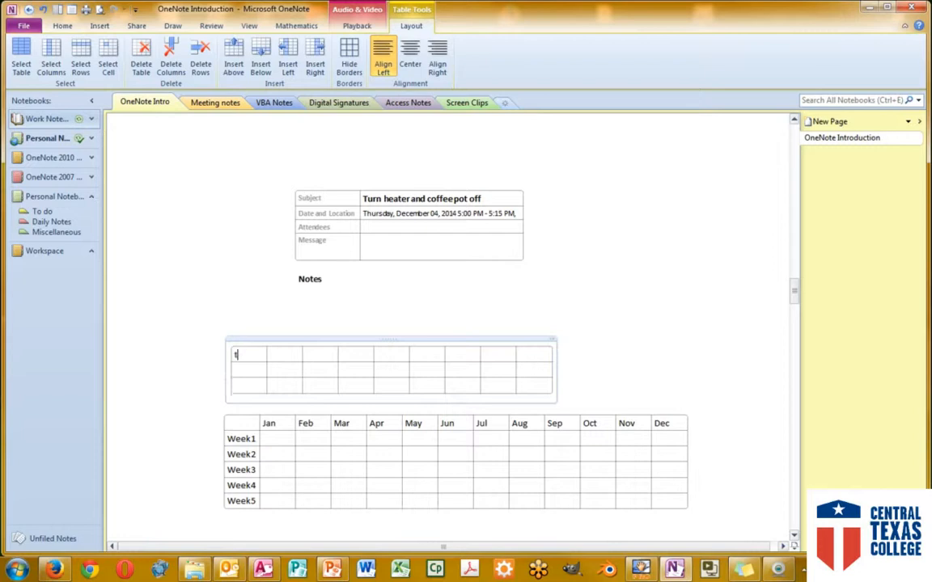
pyautogui.write('type')
pyautogui.press('Tab')
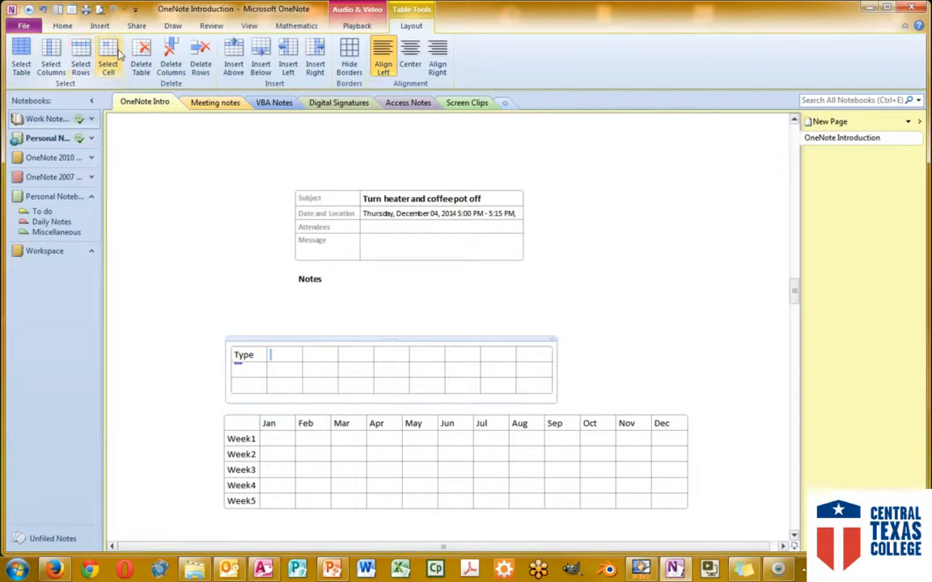
# Enlarge the group photo below the monthly table and move it toward the middle of the page
pyautogui.click(98, 27)
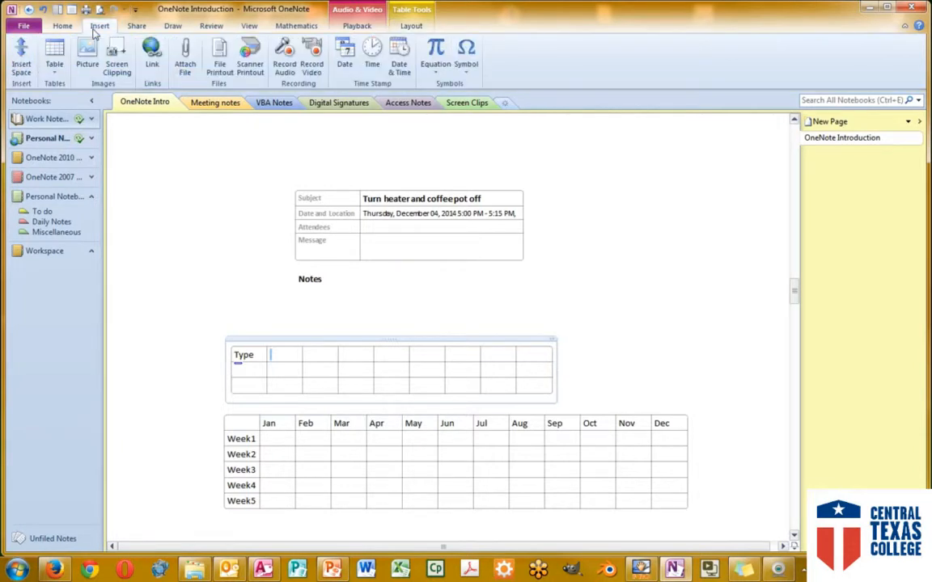
pyautogui.scroll(-8, 177, 219)
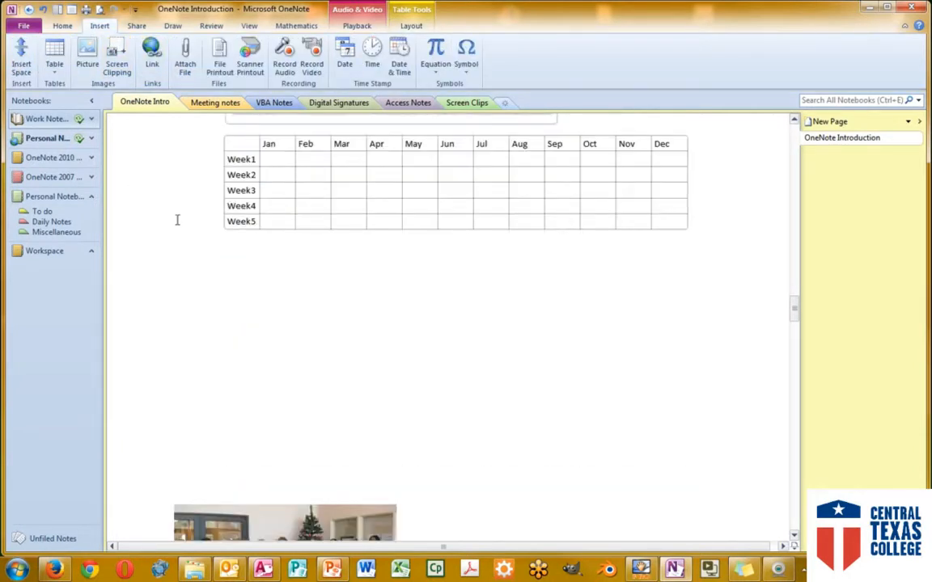
pyautogui.scroll(-4, 176, 219)
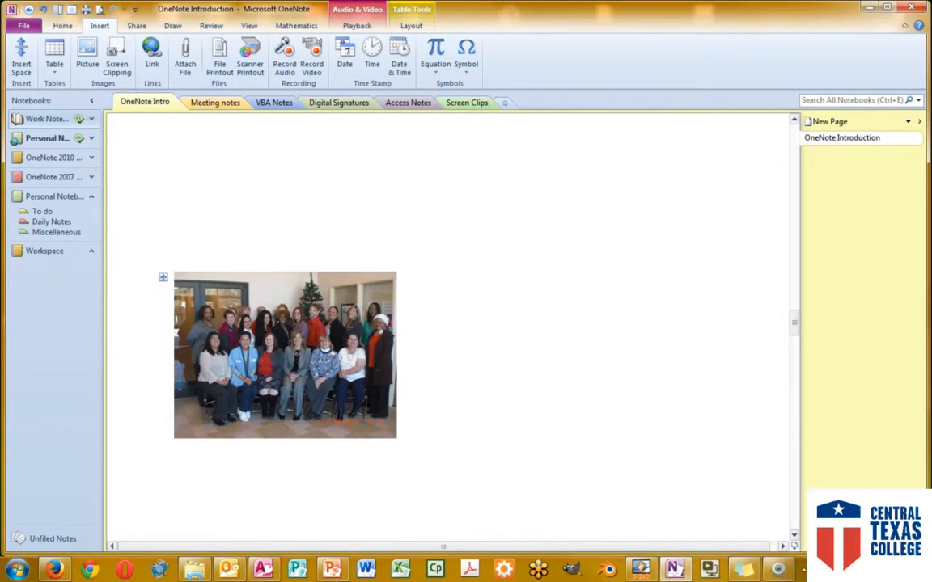
pyautogui.click(283, 327)
pyautogui.moveTo(399, 269); pyautogui.dragTo(520, 177)
pyautogui.moveTo(349, 303); pyautogui.dragTo(510, 245)
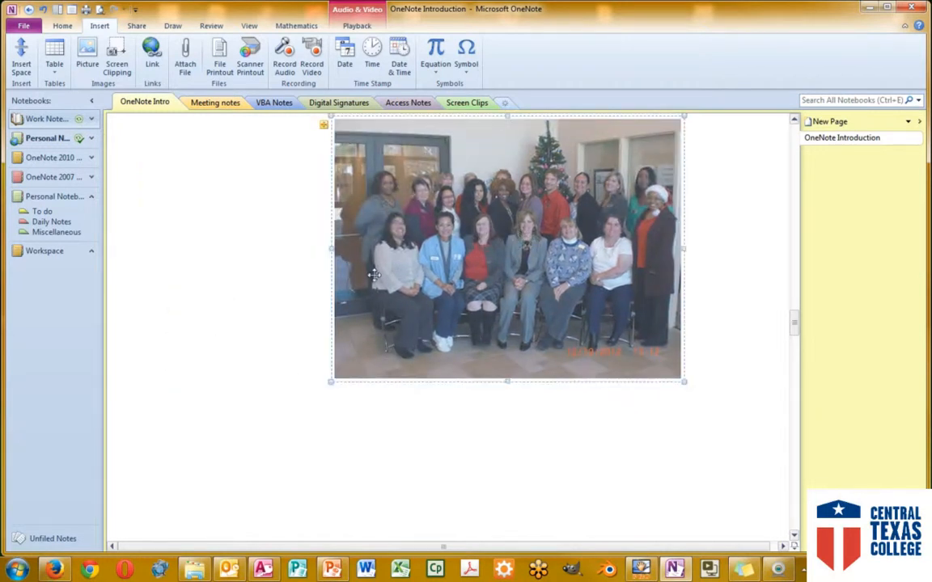
pyautogui.moveTo(428, 264); pyautogui.dragTo(391, 281)
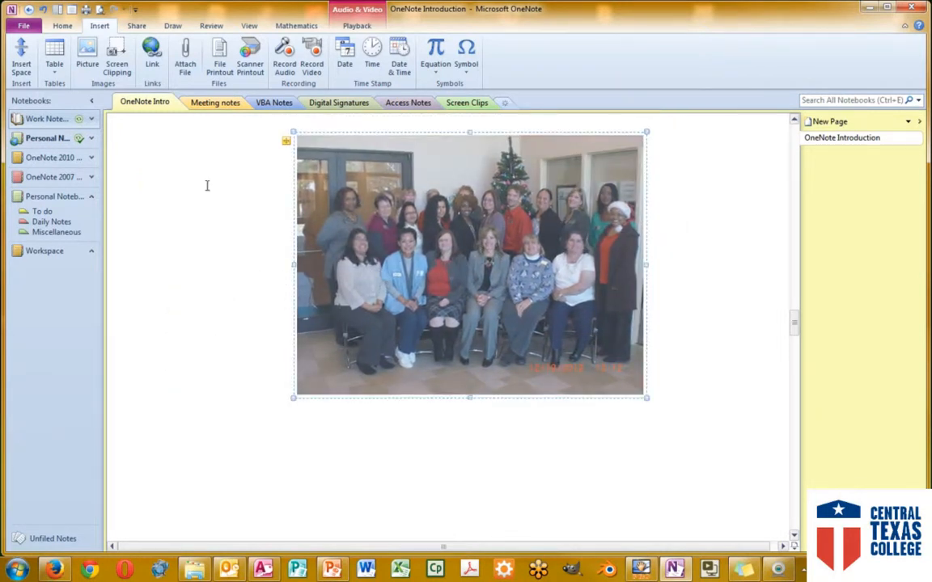
# Move the screen clipping of the computer's drives up and to the left, and place the cursor beside its caption
pyautogui.scroll(-5, 191, 243)
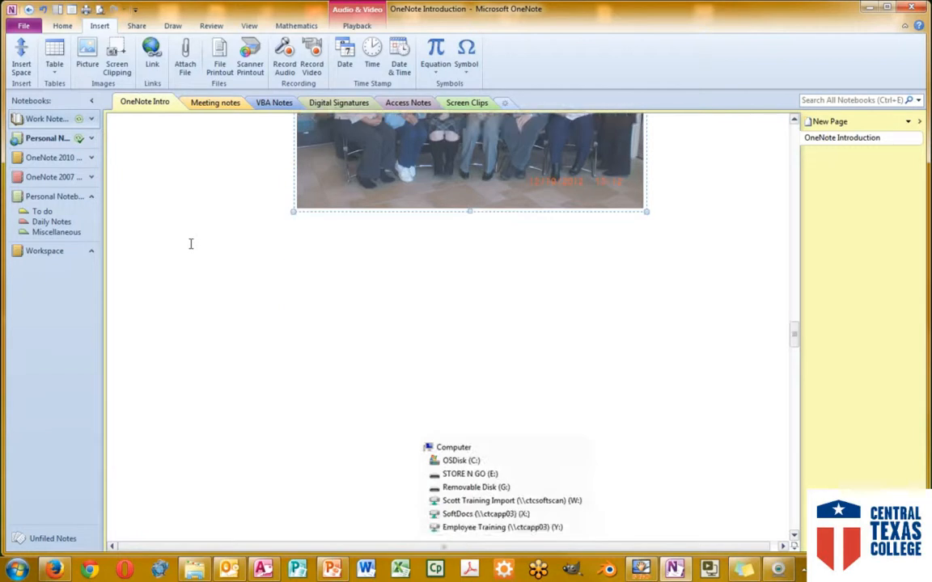
pyautogui.moveTo(426, 337); pyautogui.dragTo(340, 242)
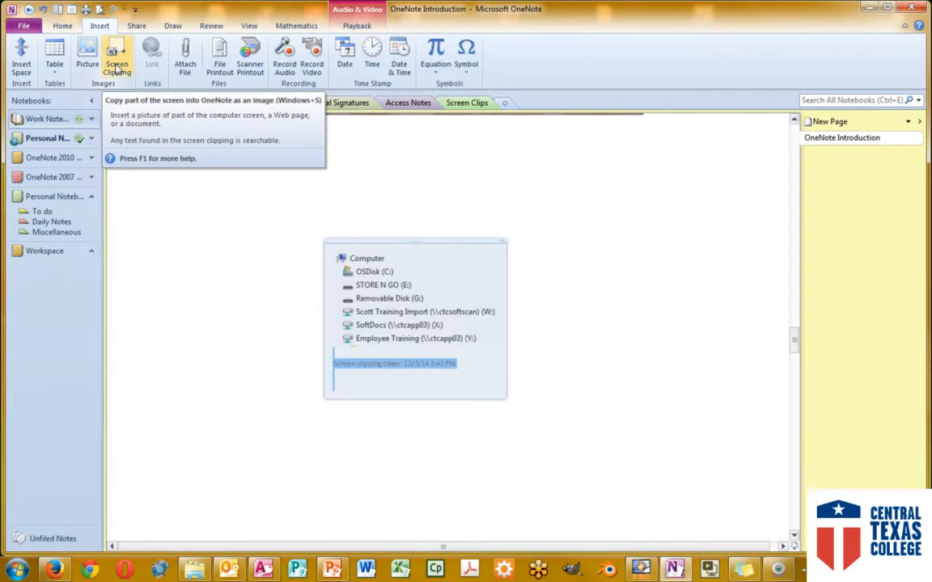
pyautogui.click(290, 363)
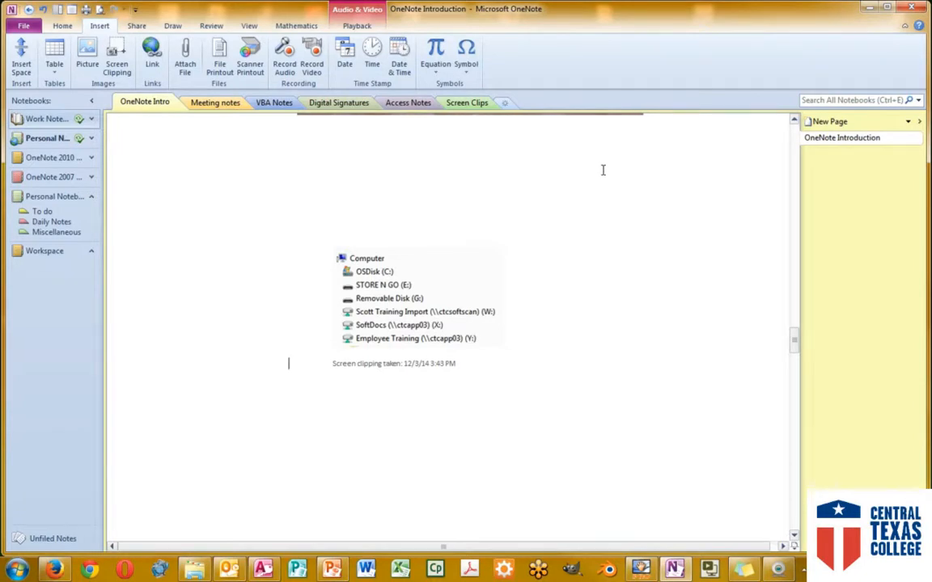
# Capture a screen clipping of the green ring graphic and copy it to the clipboard
pyautogui.press('super+s')
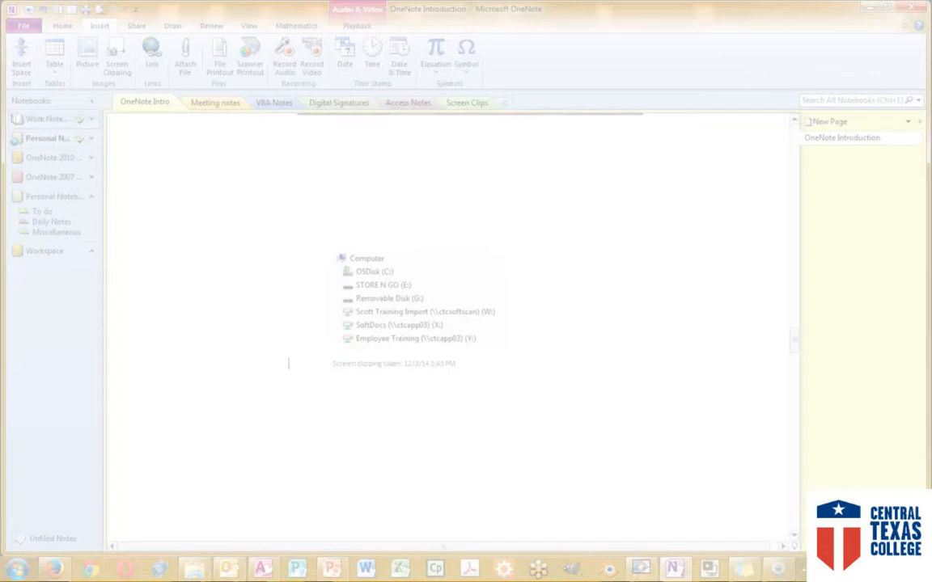
pyautogui.moveTo(833, 558); pyautogui.dragTo(922, 577)
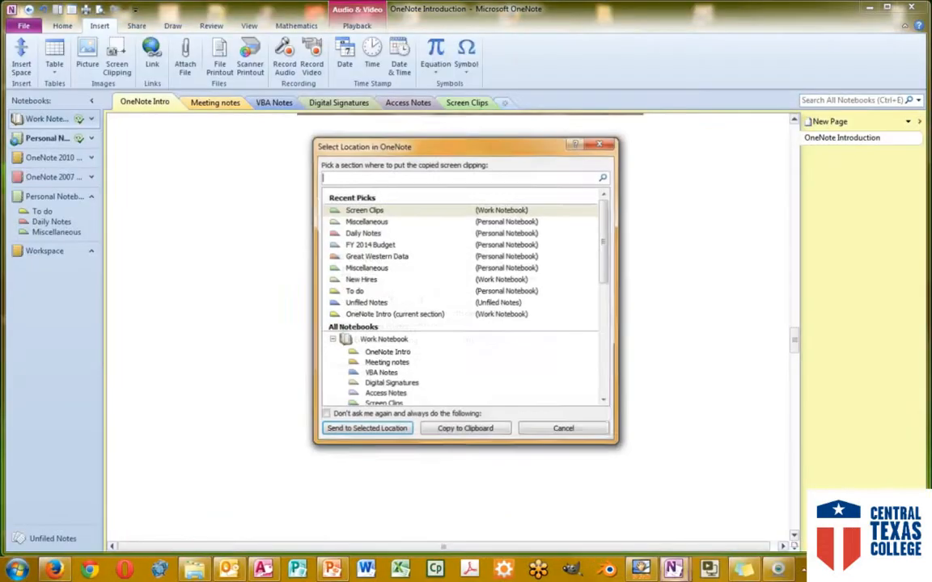
pyautogui.click(443, 431)
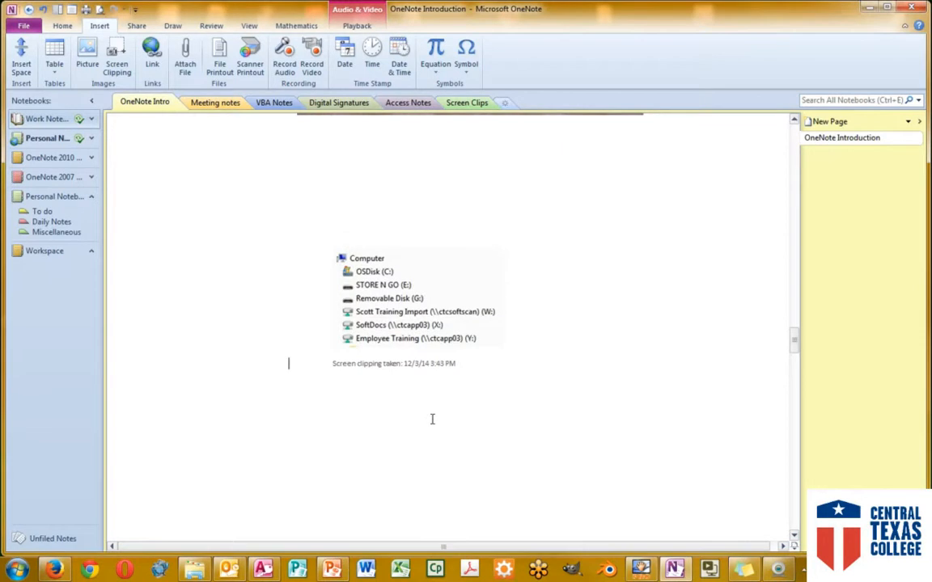
# Paste the green ring clipping onto the page and move it to the right of the computer drives clipping
pyautogui.click(186, 182)
pyautogui.hotkey('ctrl', 'v')
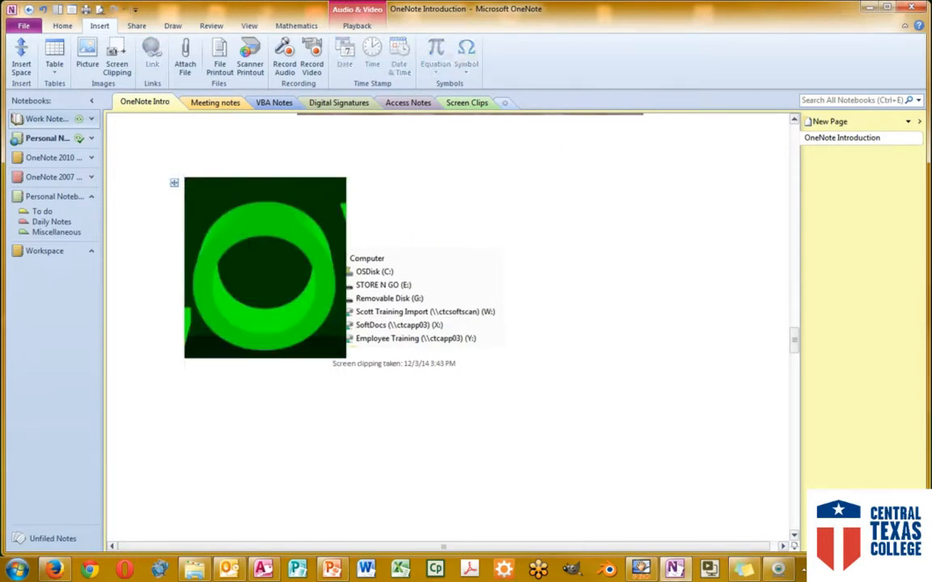
pyautogui.moveTo(276, 301); pyautogui.dragTo(653, 269)
pyautogui.click(607, 478)
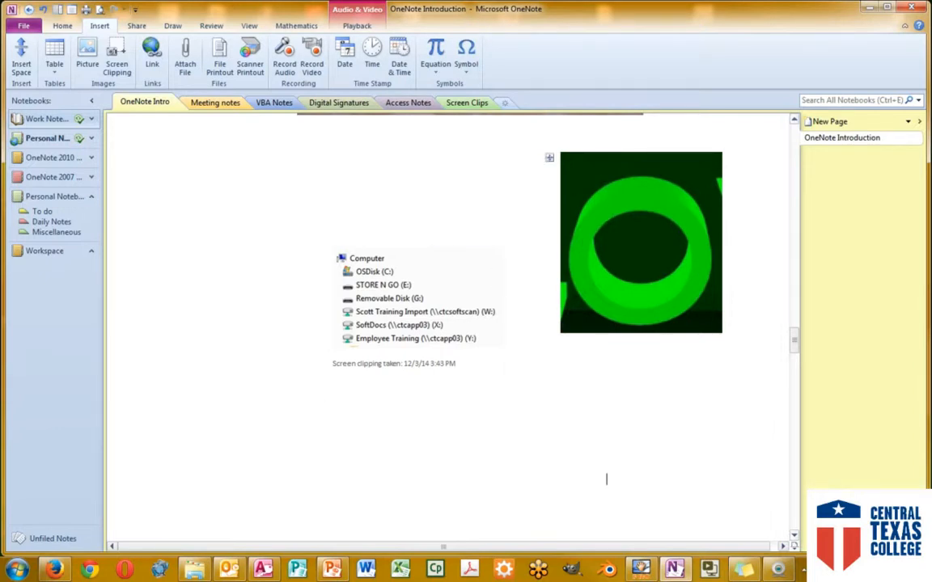
# Follow the "Go to the Skydrive" and "Calorie calculations" links in turn, returning to the OneNote Introduction page after each
pyautogui.scroll(-2, 634, 261)
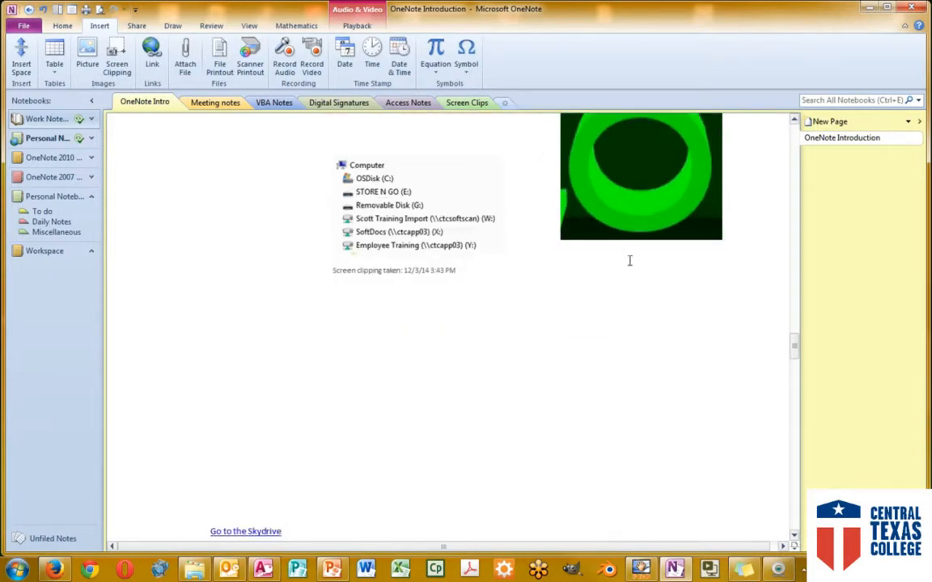
pyautogui.scroll(-3, 258, 245)
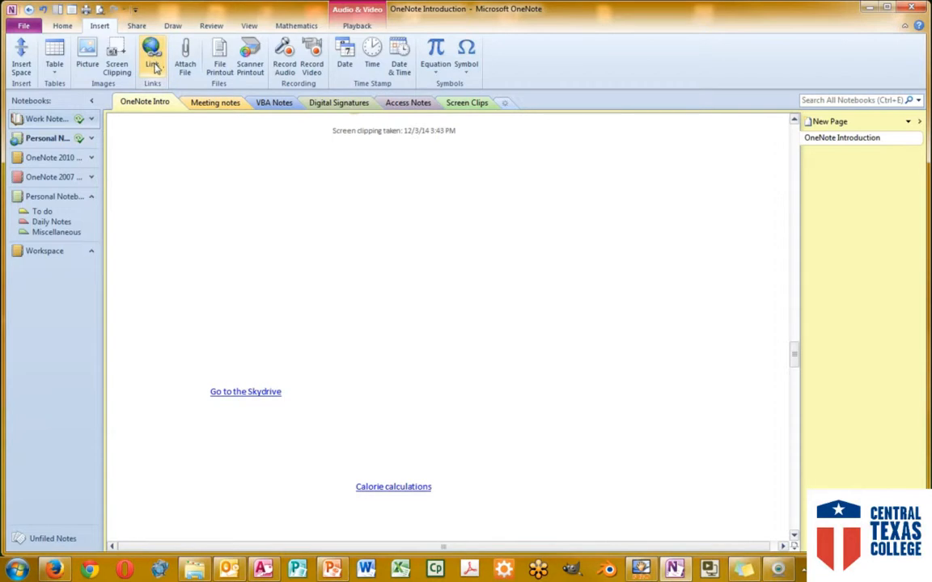
pyautogui.scroll(-1, 199, 200)
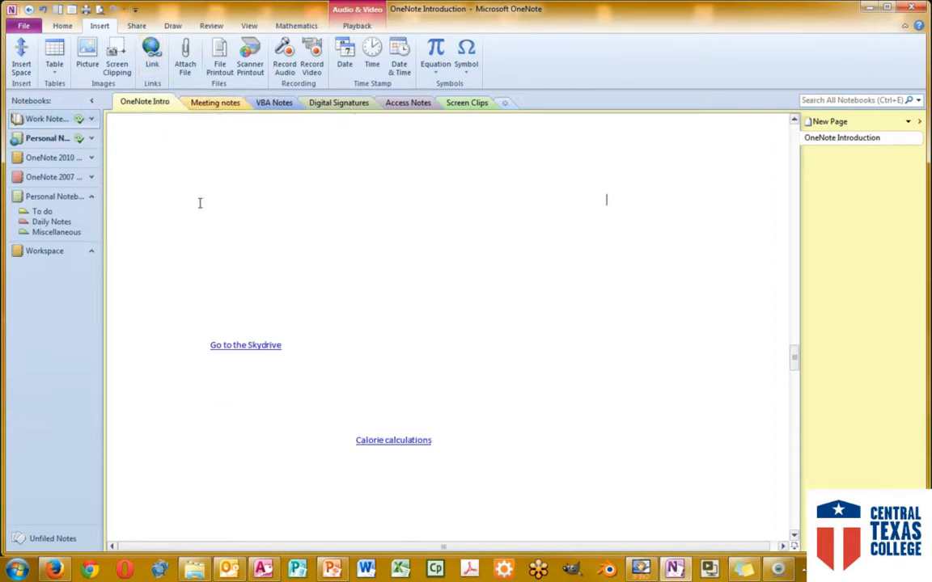
pyautogui.click(245, 348)
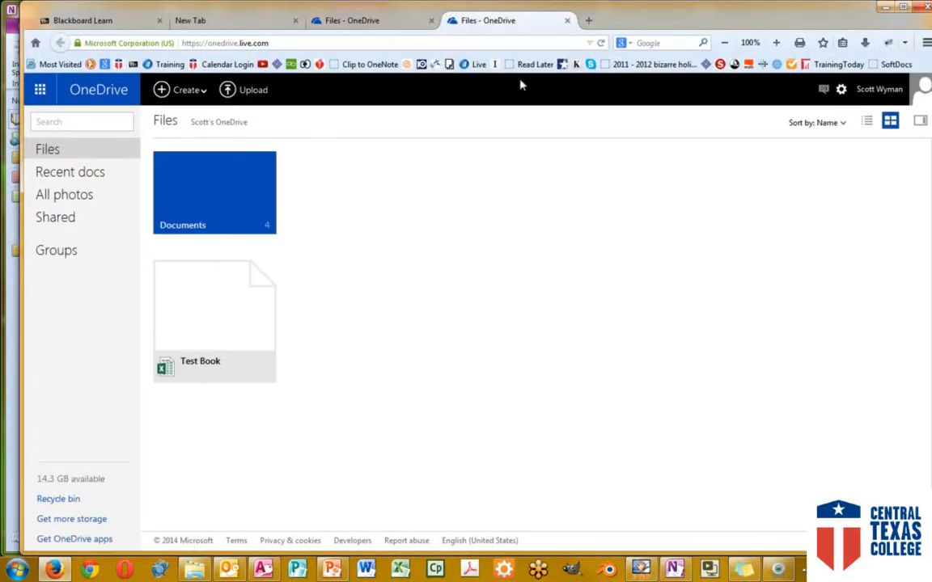
pyautogui.click(567, 23)
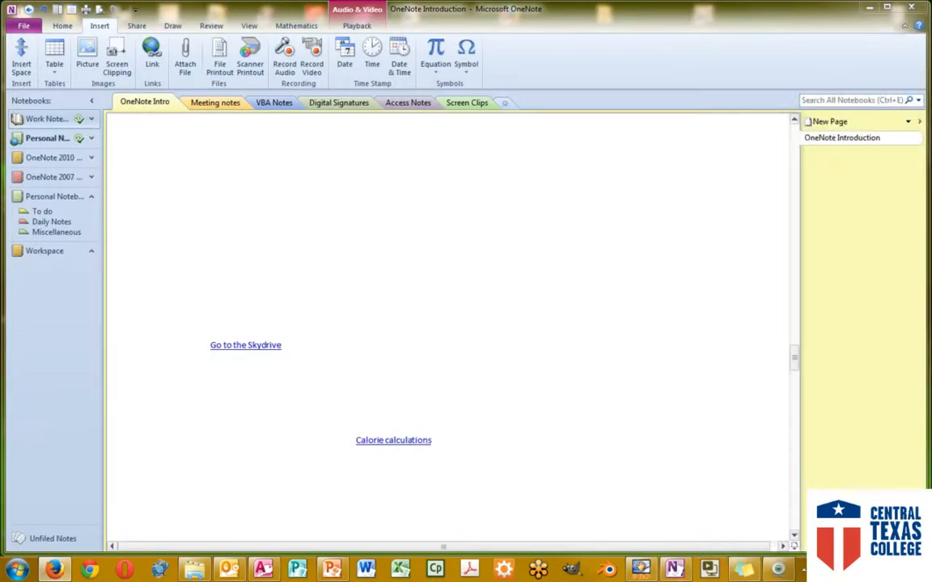
pyautogui.click(394, 447)
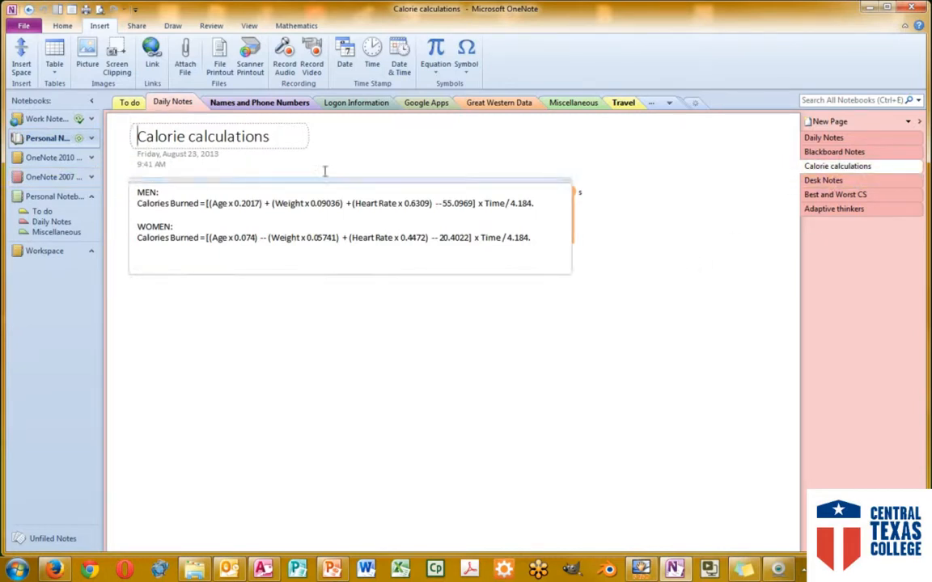
pyautogui.click(45, 121)
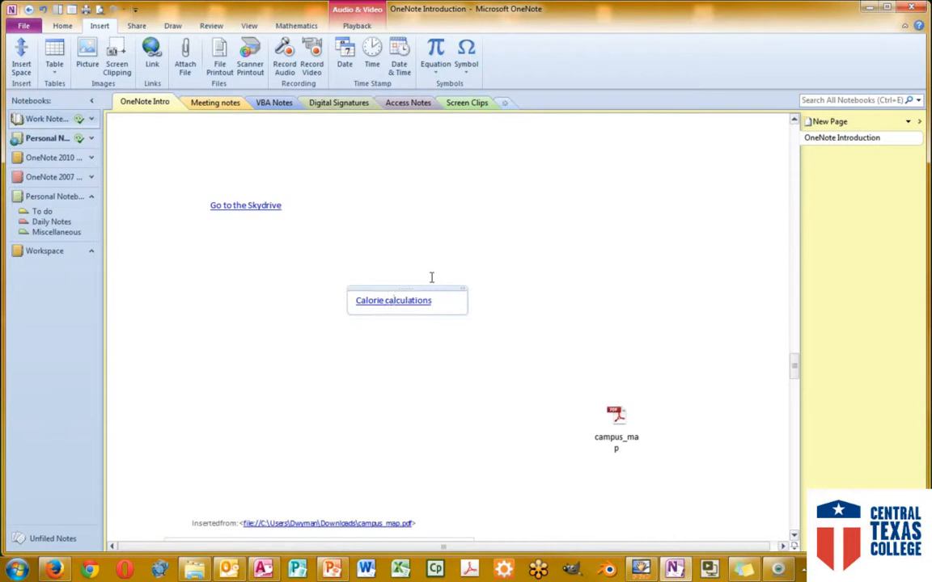
# Move the campus_map attachment left to sit below the "Calorie calculations" link, then open the PDF and close it again
pyautogui.moveTo(620, 416); pyautogui.dragTo(453, 404)
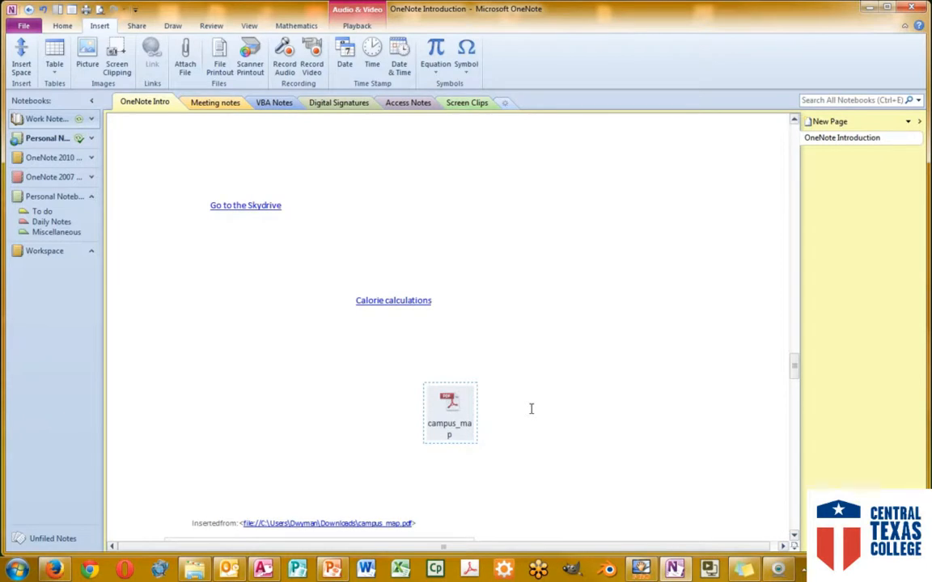
pyautogui.doubleClick(449, 404)
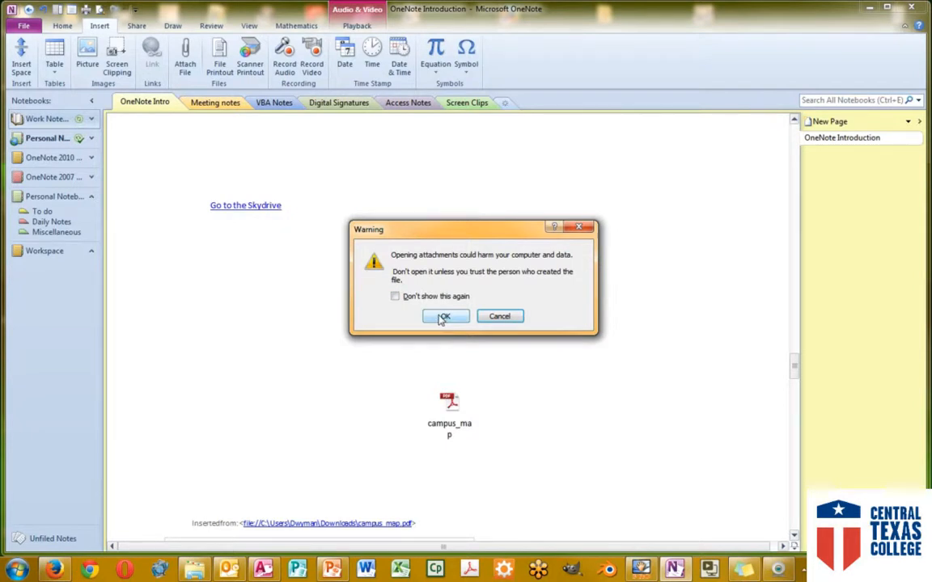
pyautogui.click(443, 317)
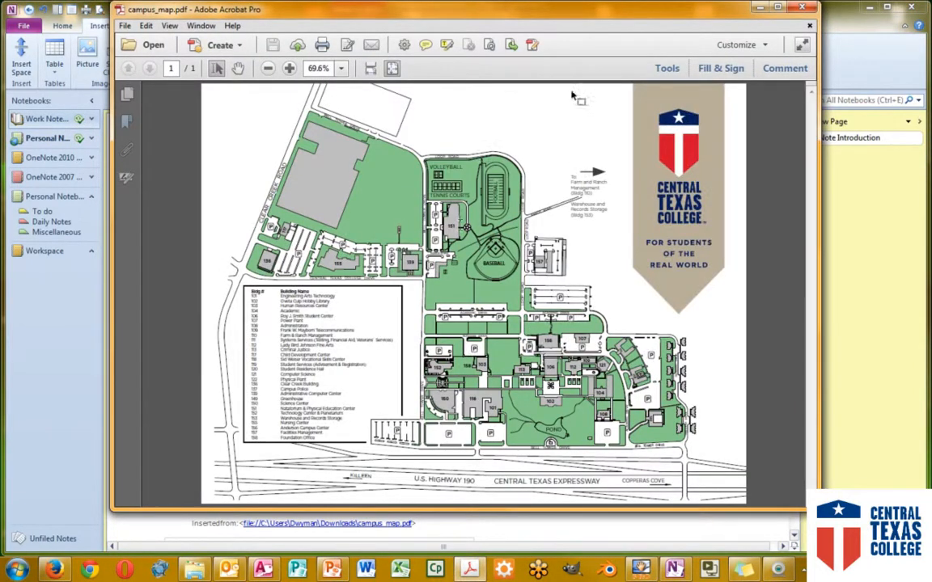
pyautogui.click(802, 8)
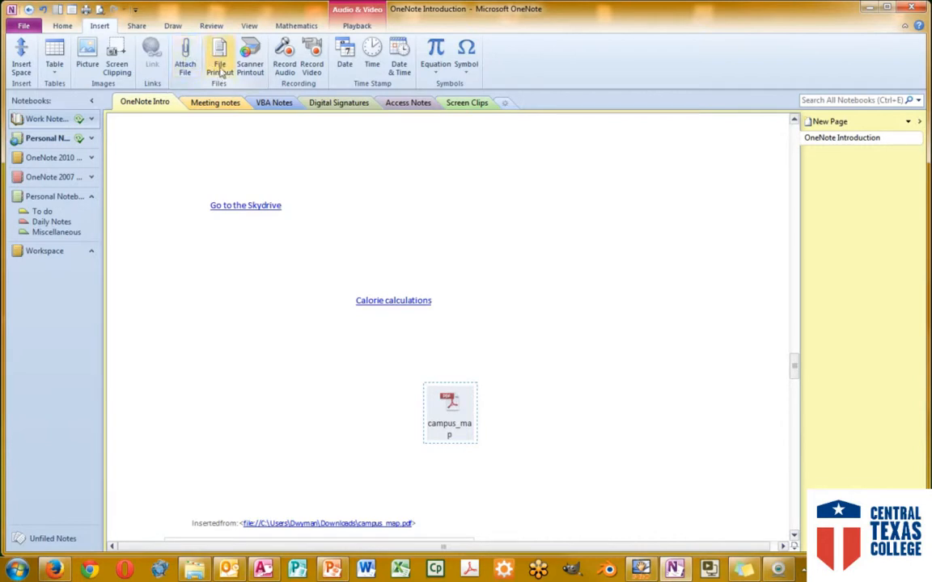
# Examine the campus map file printout and compare it with the attached PDF icon above it
pyautogui.scroll(-3, 259, 191)
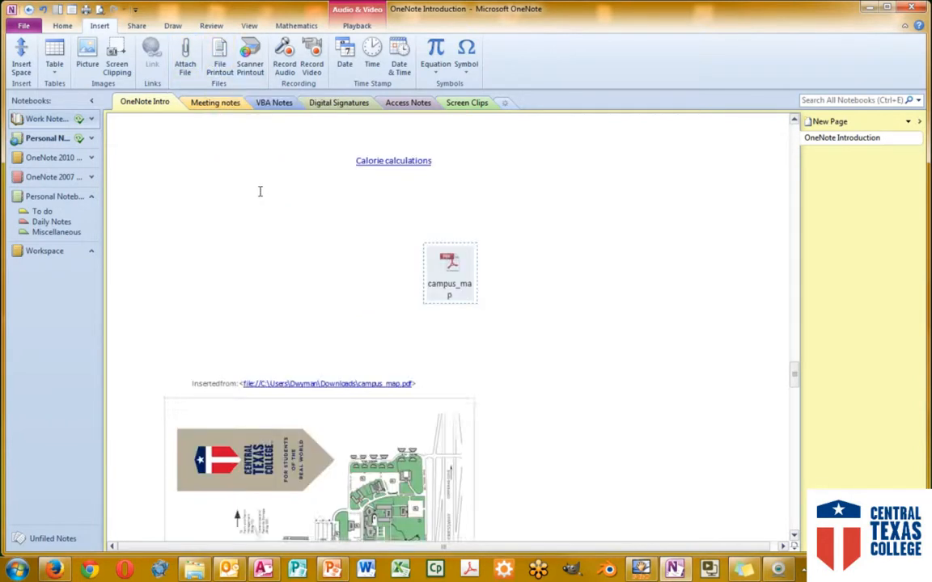
pyautogui.scroll(-4, 260, 191)
pyautogui.scroll(-1, 292, 314)
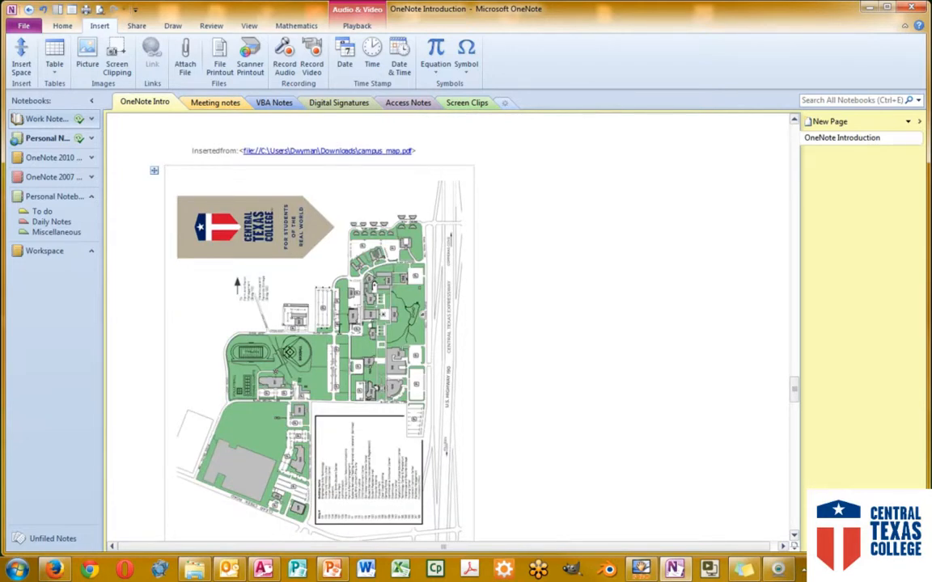
pyautogui.scroll(3, 306, 297)
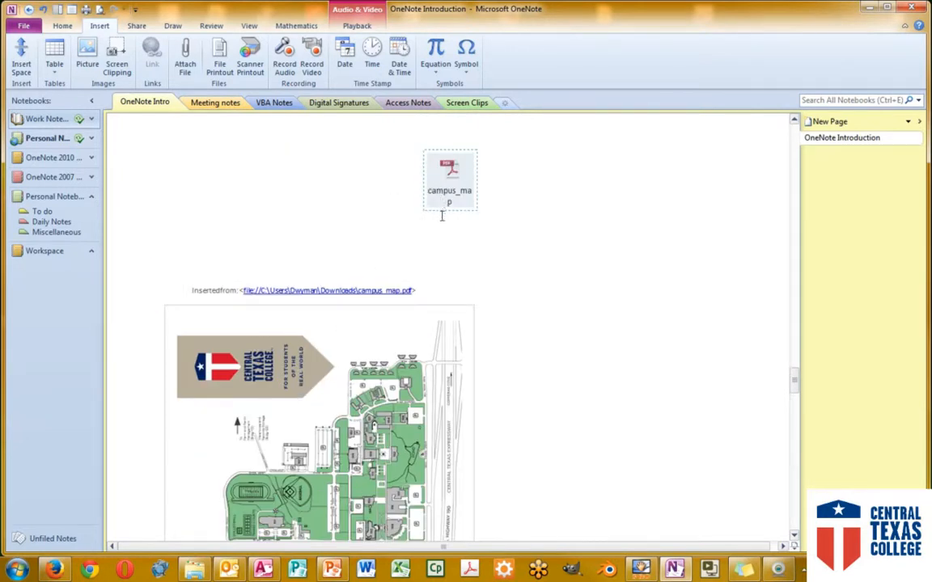
pyautogui.scroll(-3, 443, 213)
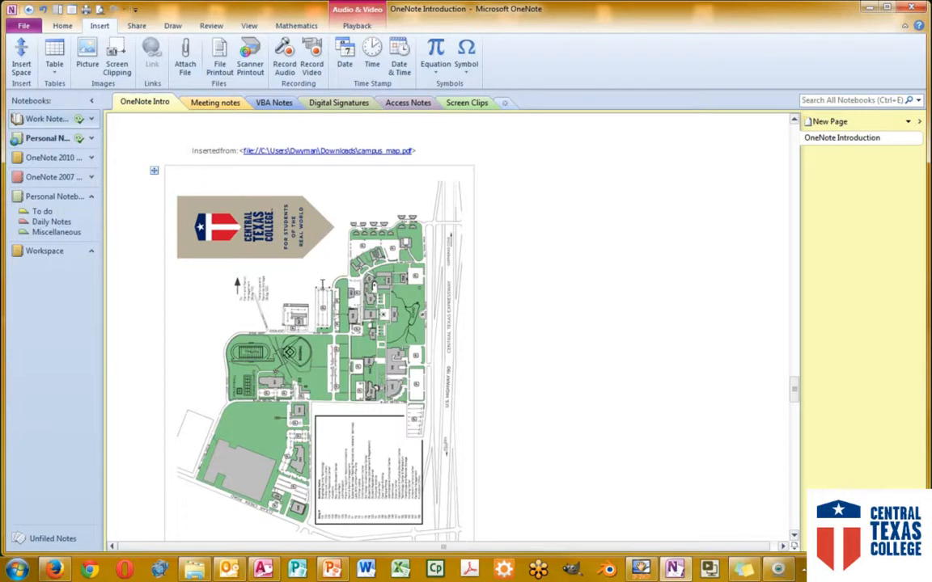
# Play the audio recording stored below the campus map printout
pyautogui.scroll(-4, 322, 283)
pyautogui.scroll(-4, 326, 281)
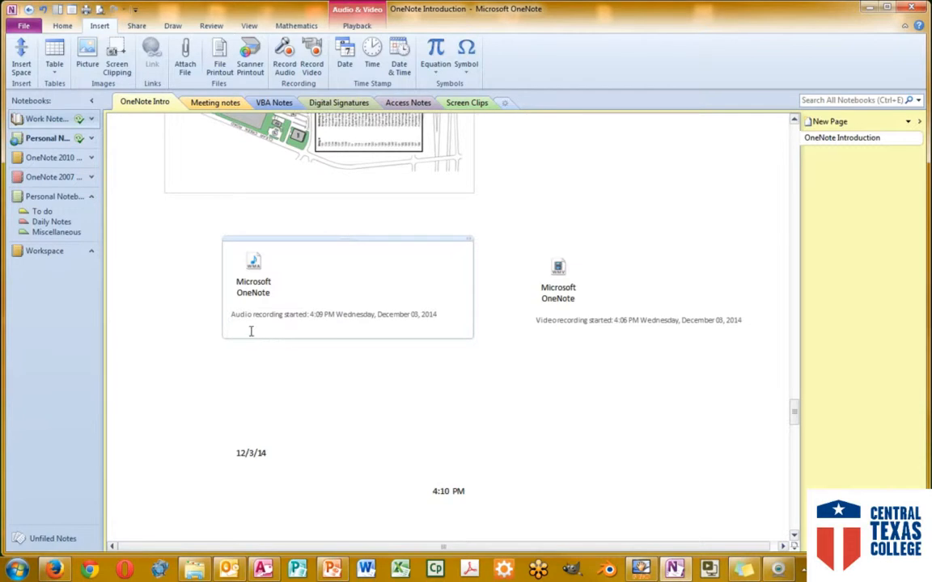
pyautogui.click(207, 274)
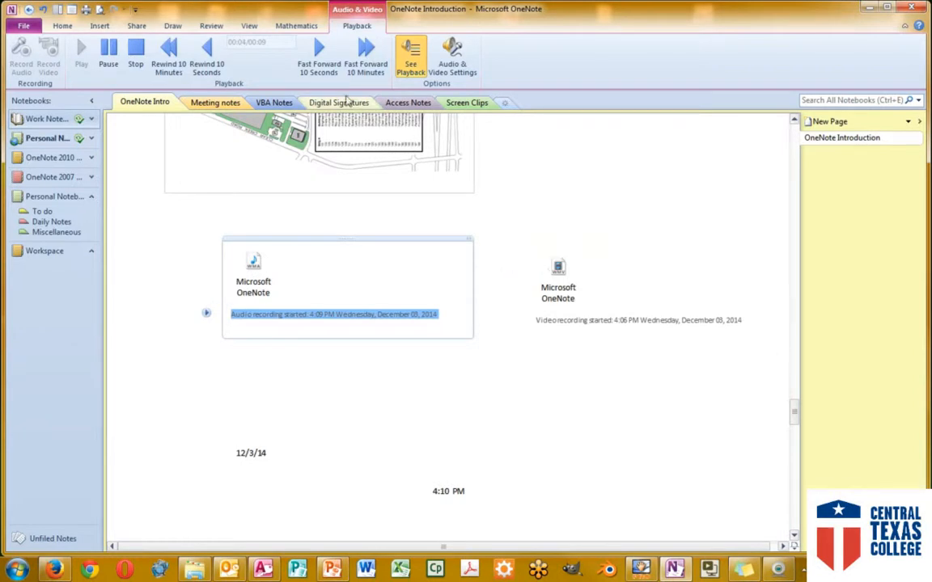
# Play the video recording beside the audio recording and close its playback window
pyautogui.click(96, 27)
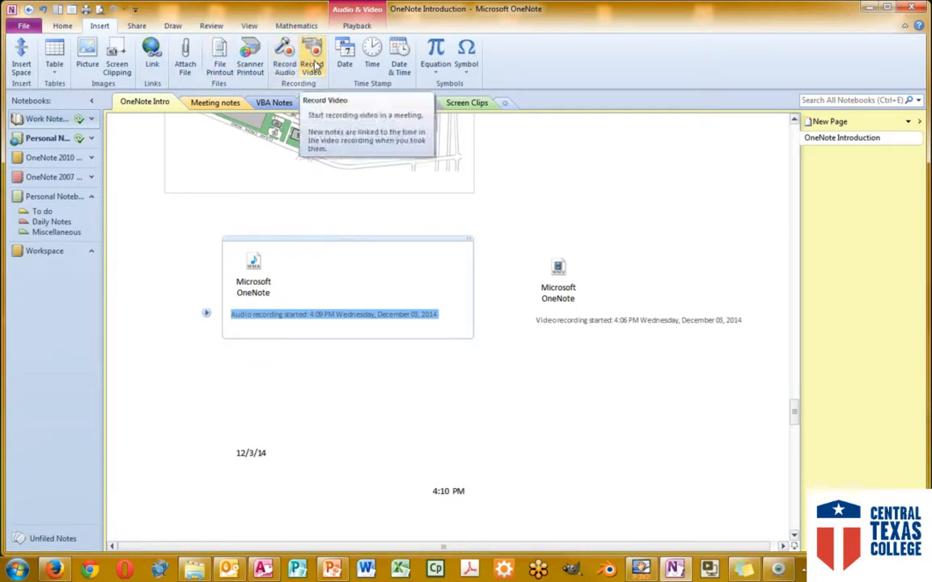
pyautogui.click(313, 64)
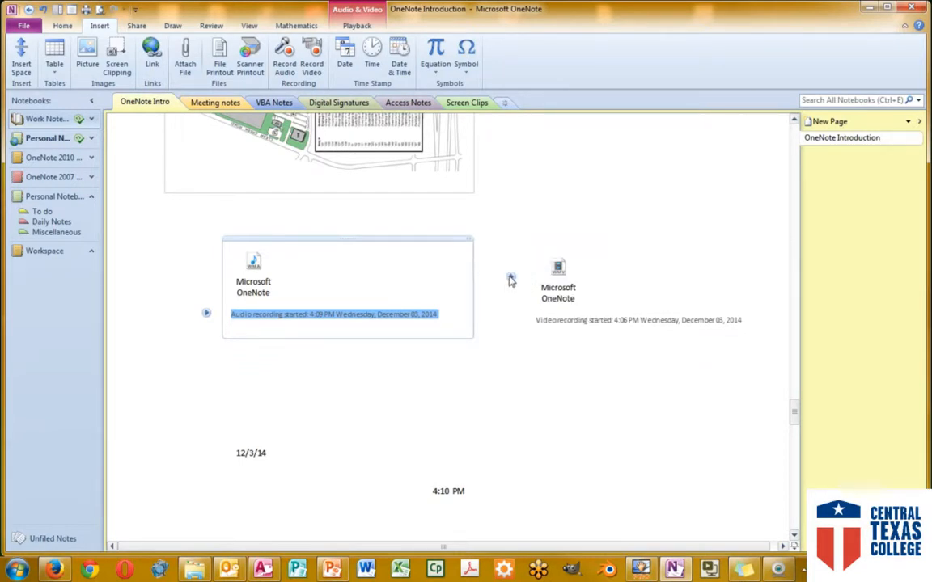
pyautogui.click(511, 279)
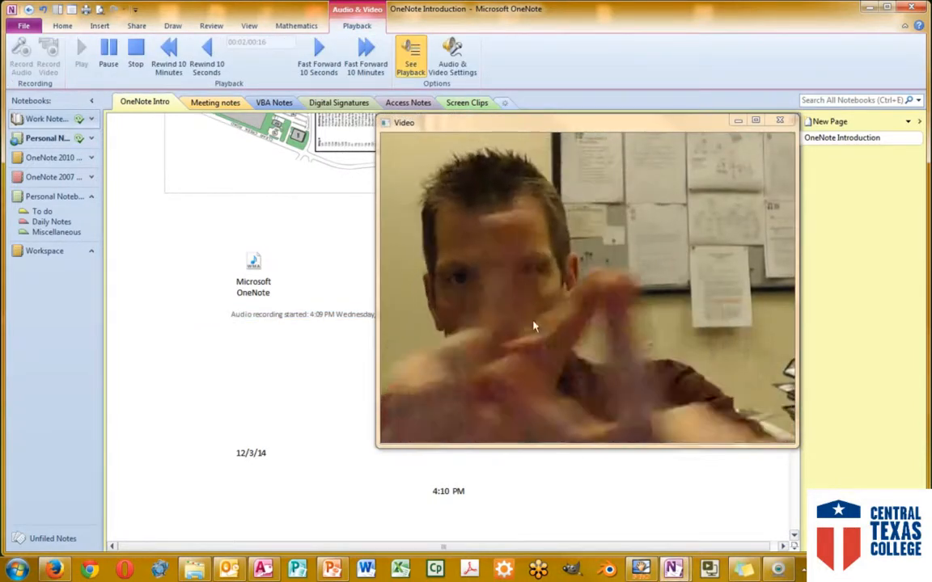
pyautogui.click(782, 122)
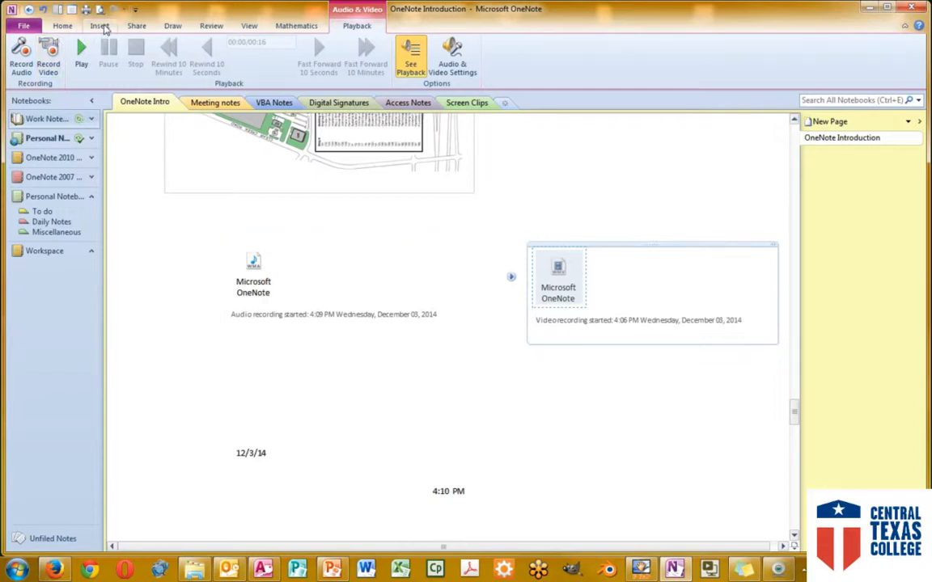
# Insert the current date below the "12/3/14" stamp and the current time below the "4:10 PM" stamp
pyautogui.click(100, 25)
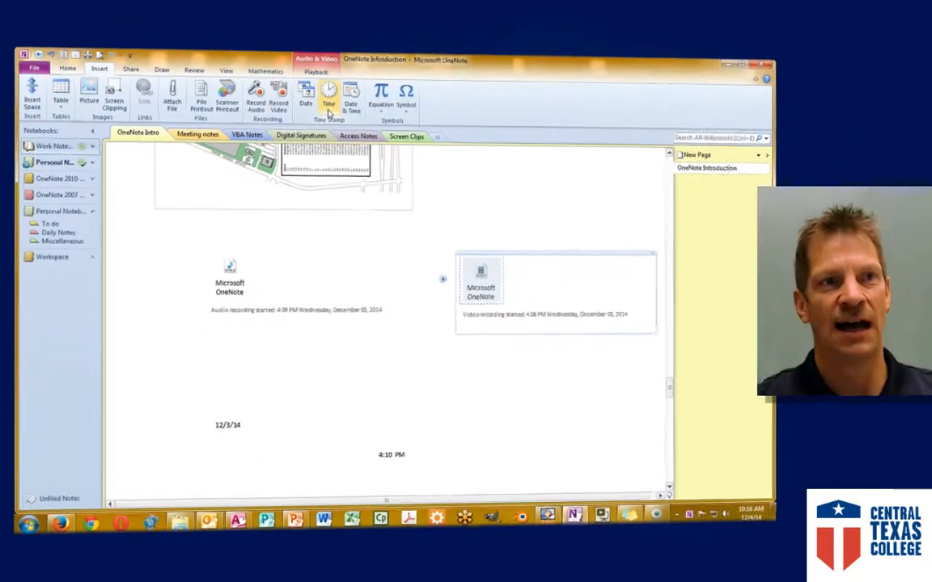
pyautogui.scroll(-3, 279, 277)
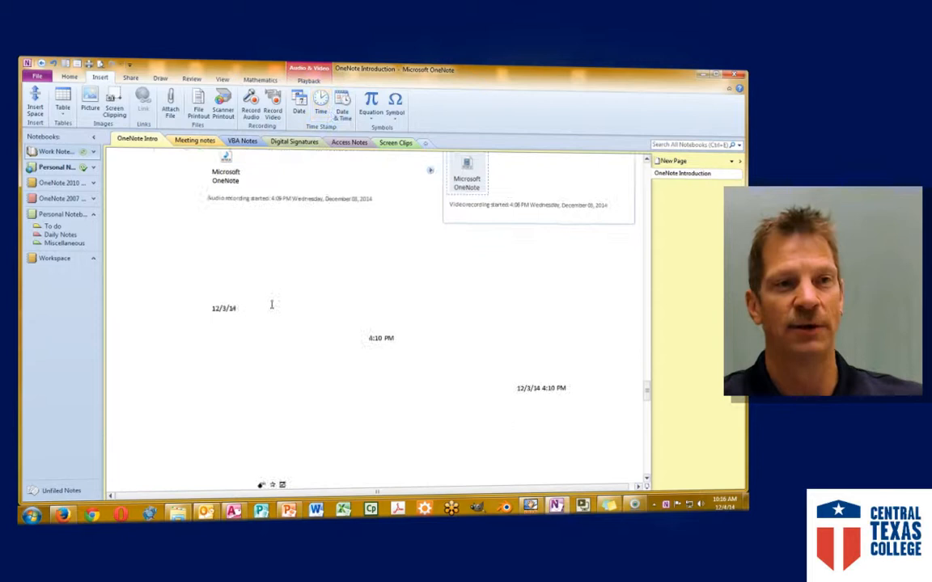
pyautogui.click(227, 311)
pyautogui.click(360, 337)
pyautogui.click(539, 389)
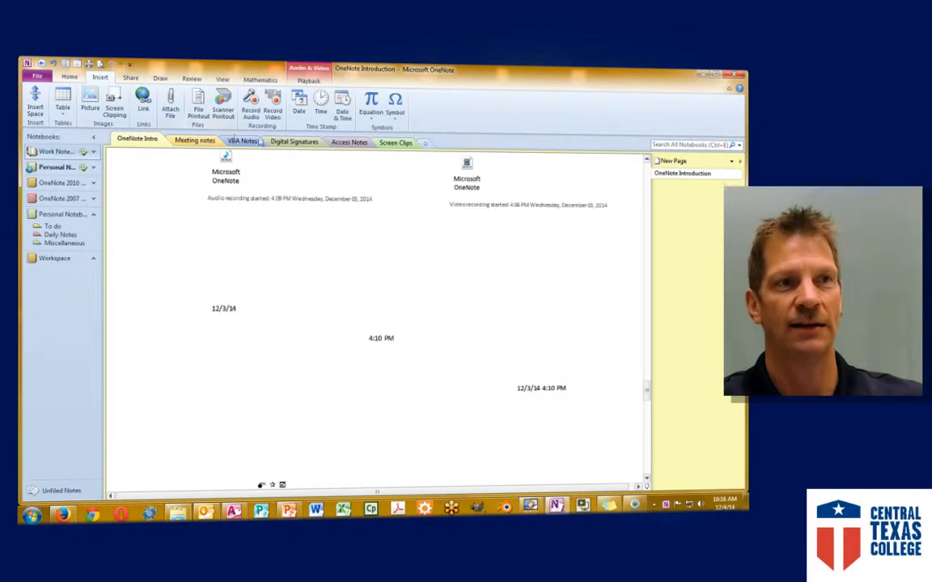
pyautogui.click(298, 110)
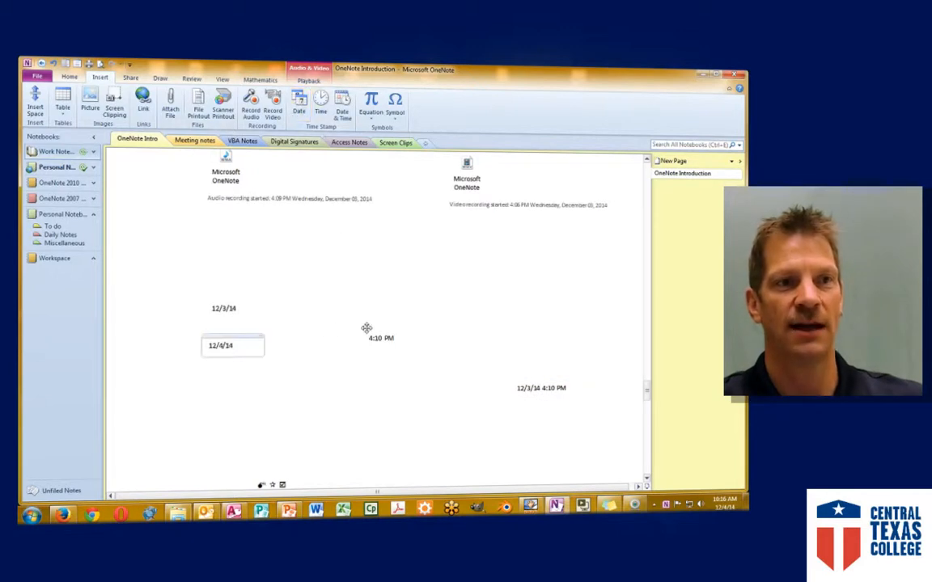
pyautogui.click(357, 367)
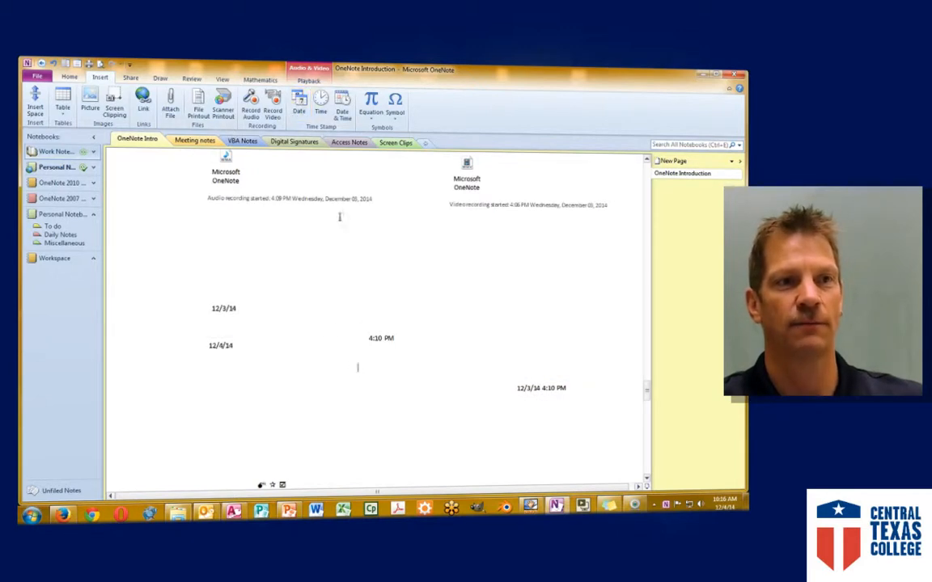
pyautogui.click(321, 105)
pyautogui.click(516, 389)
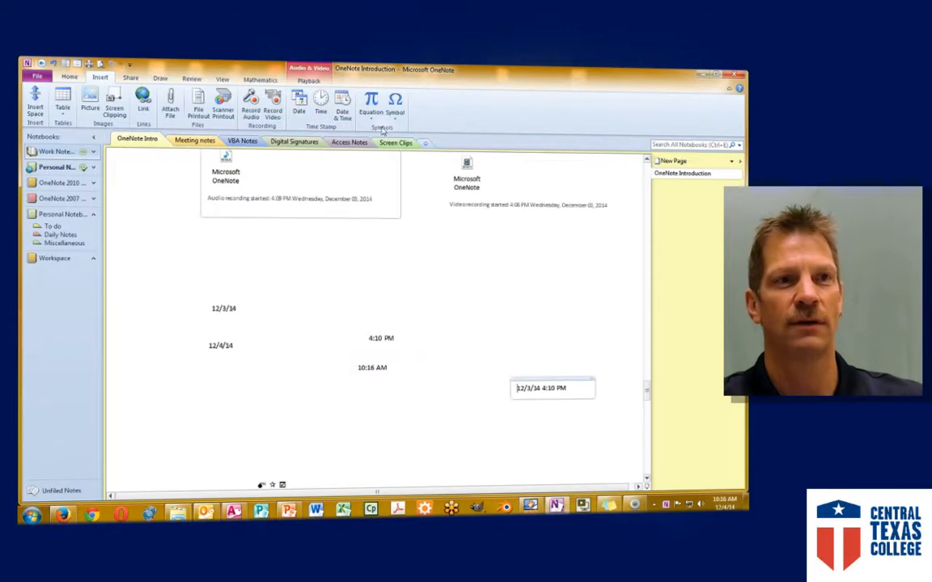
pyautogui.click(342, 109)
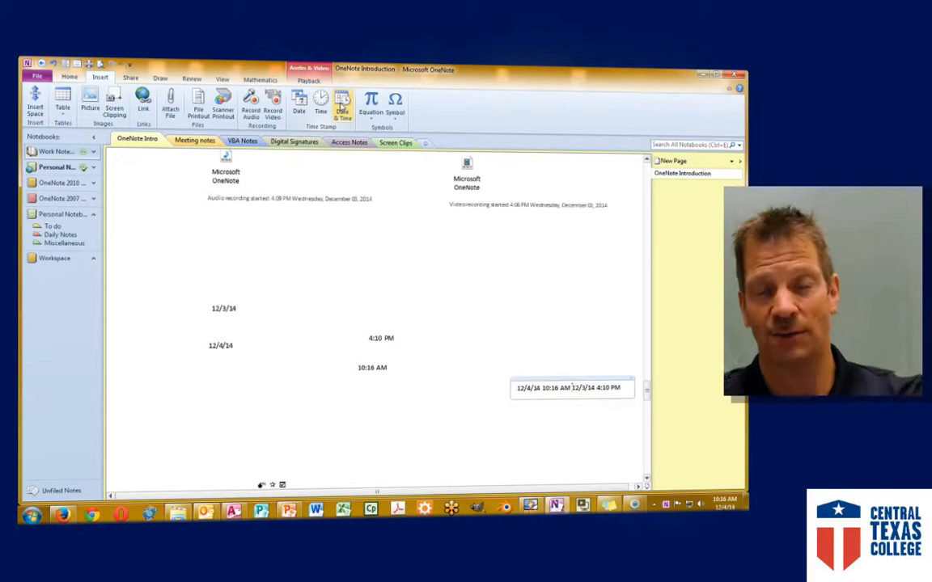
pyautogui.hotkey('ctrl', 'z')
# Insert a combined current date and time stamp on its own line below the "12/3/14 4:10 PM" stamp
pyautogui.click(518, 420)
pyautogui.click(342, 105)
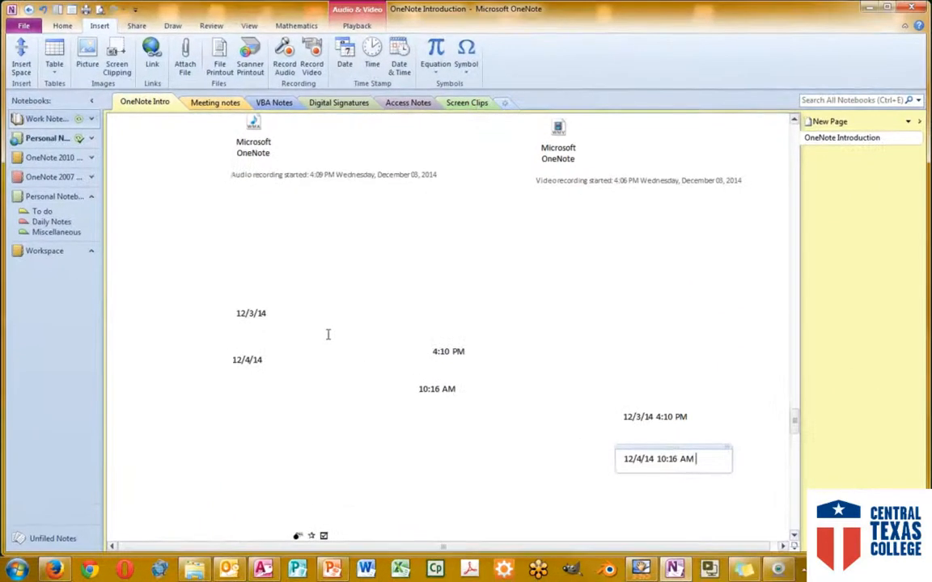
pyautogui.scroll(-1, 300, 326)
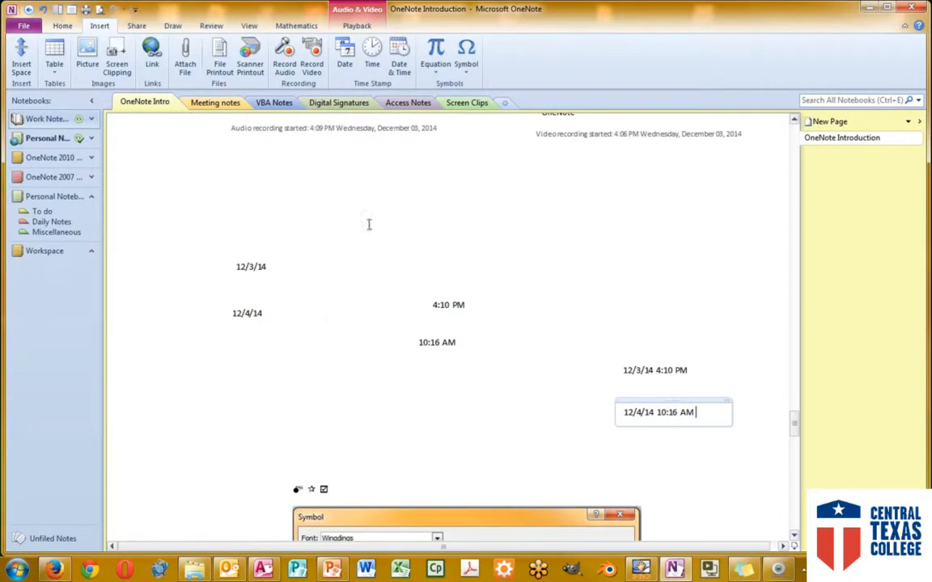
# Insert the preset Pythagorean Theorem equation in the empty area below the "12/4/14" date stamp
pyautogui.click(436, 52)
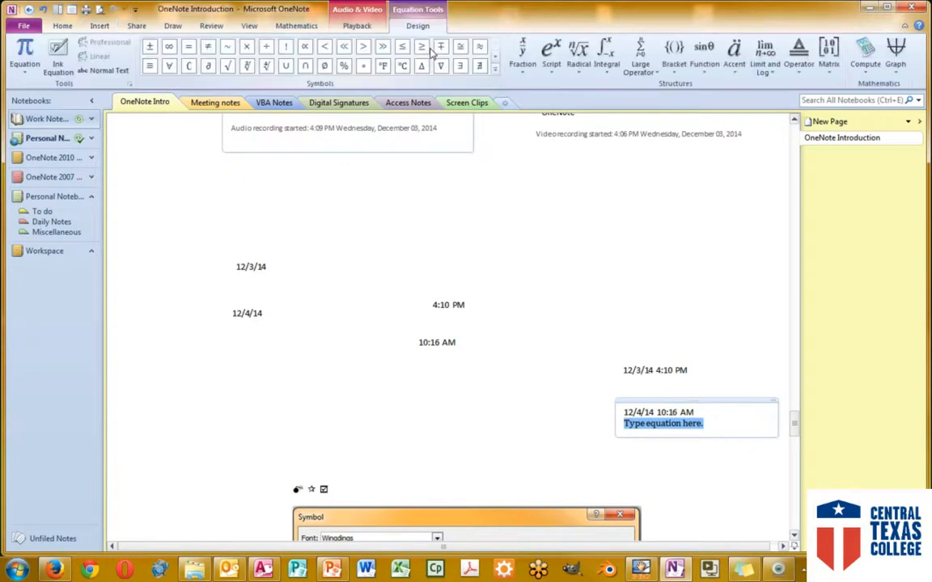
pyautogui.hotkey('ctrl', 'z')
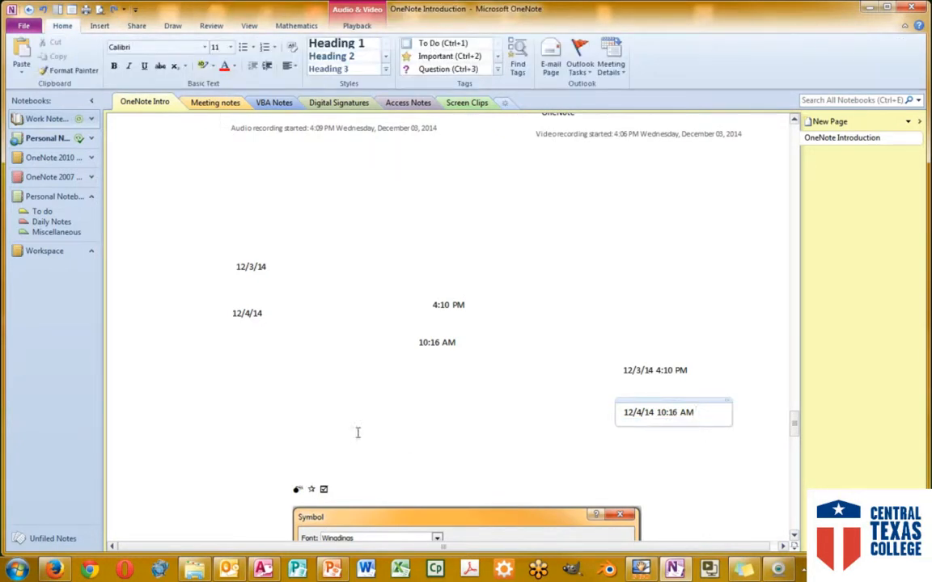
pyautogui.click(223, 399)
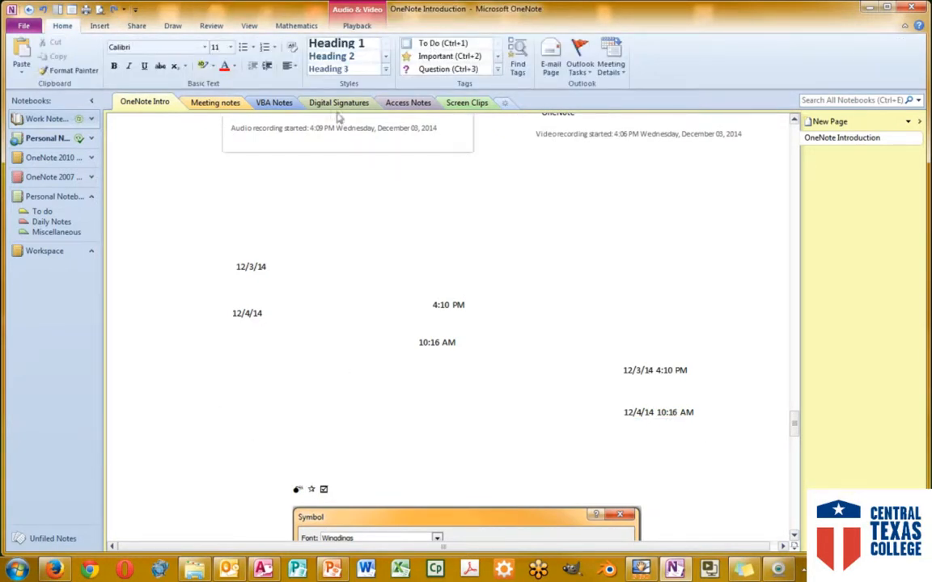
pyautogui.click(110, 26)
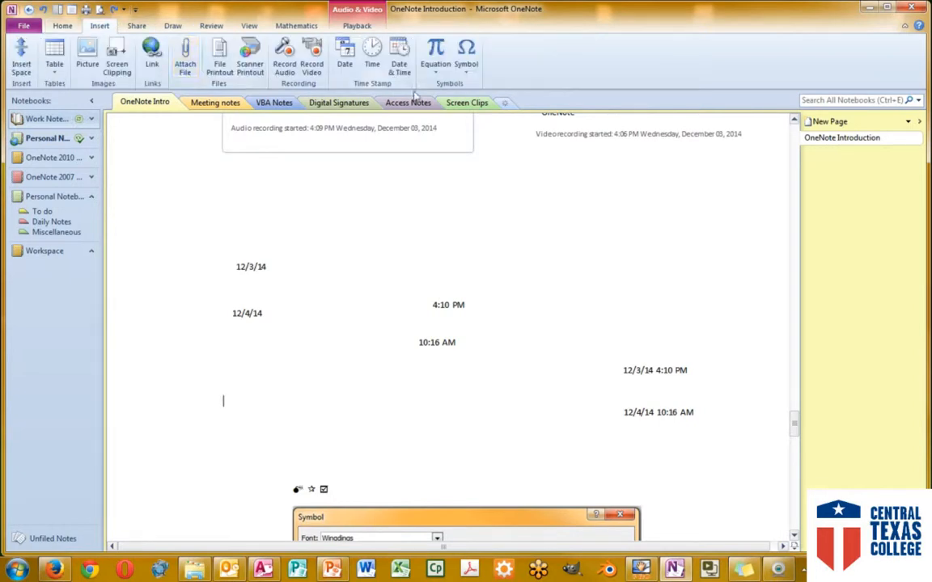
pyautogui.click(435, 69)
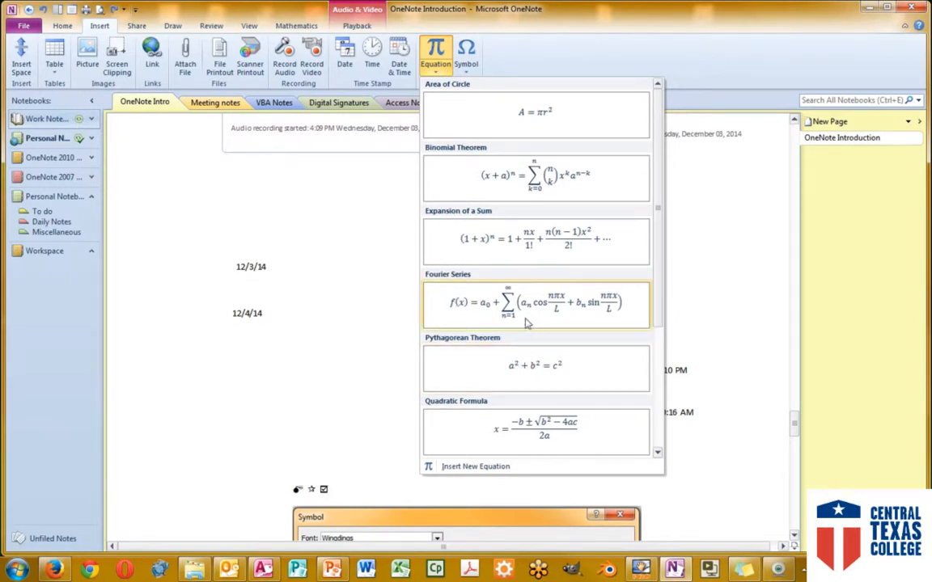
pyautogui.click(527, 374)
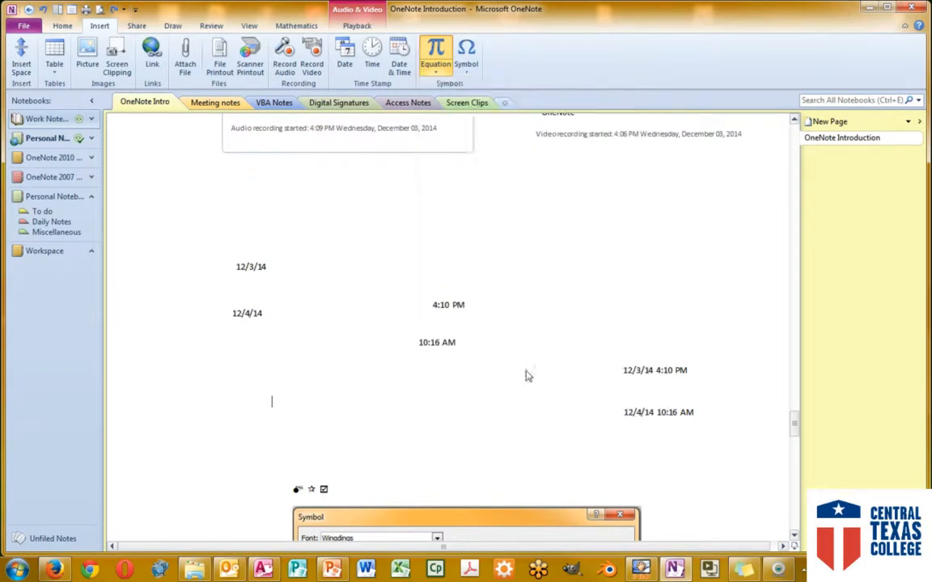
# Examine the bomb, star and checkbox symbols and the Symbol dialog clipping below the equation
pyautogui.click(393, 402)
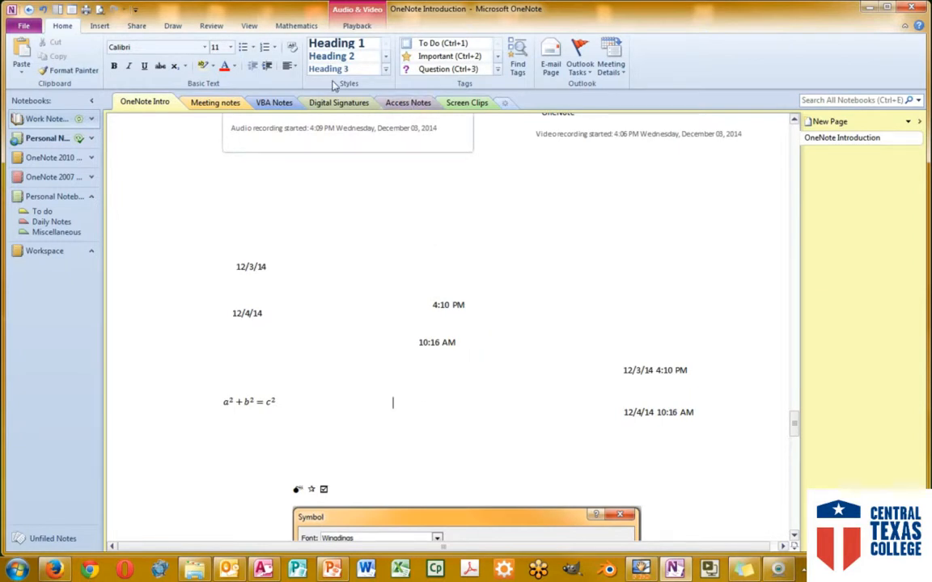
pyautogui.click(92, 25)
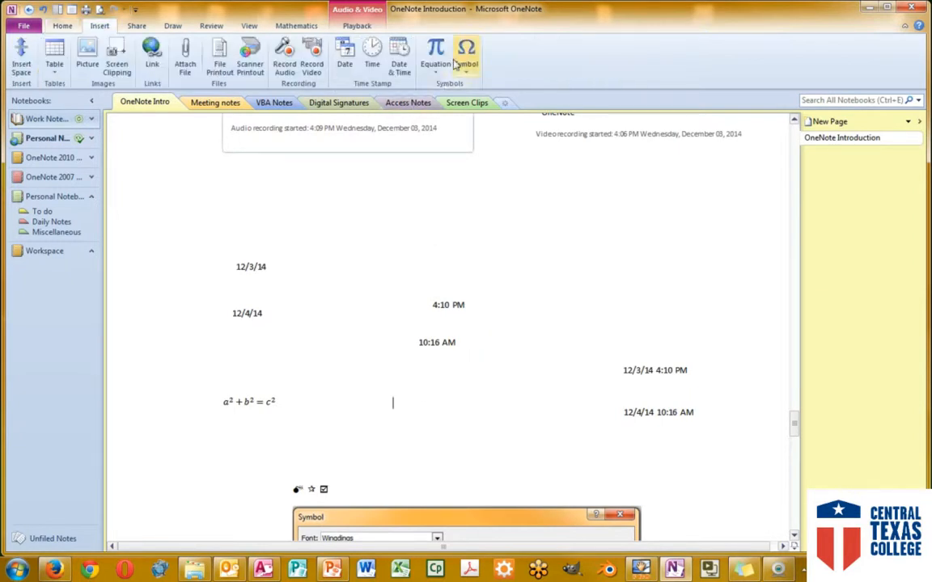
pyautogui.scroll(-3, 534, 243)
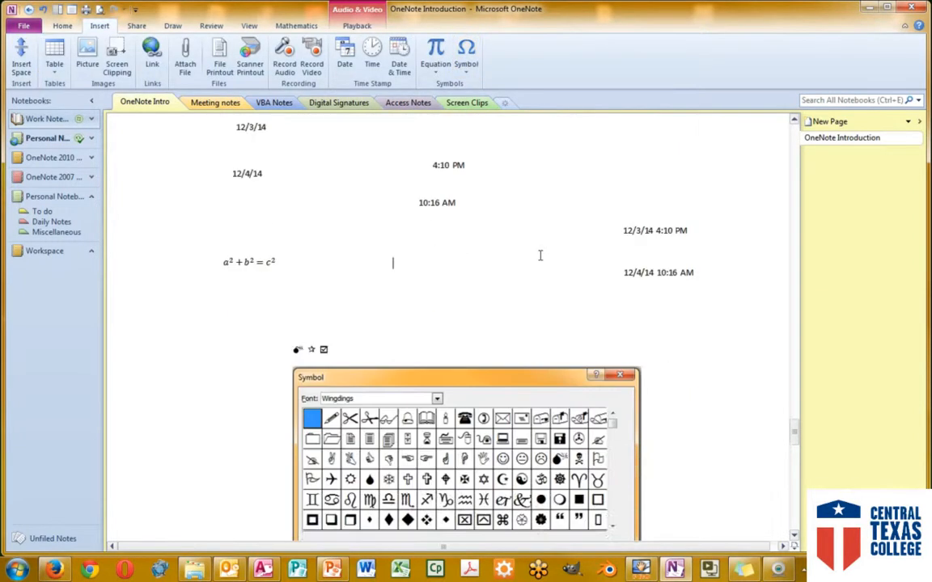
pyautogui.scroll(-1, 441, 328)
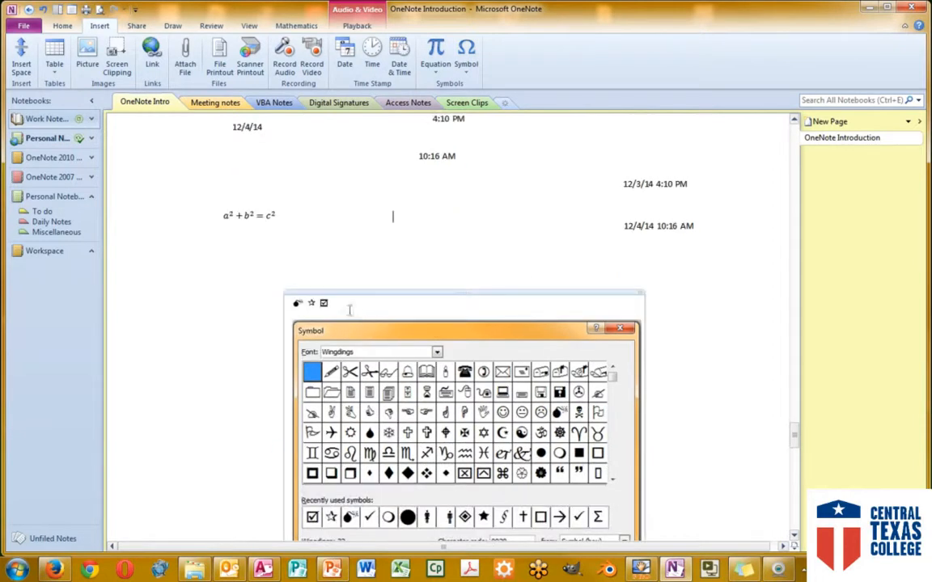
pyautogui.moveTo(341, 303); pyautogui.dragTo(295, 303)
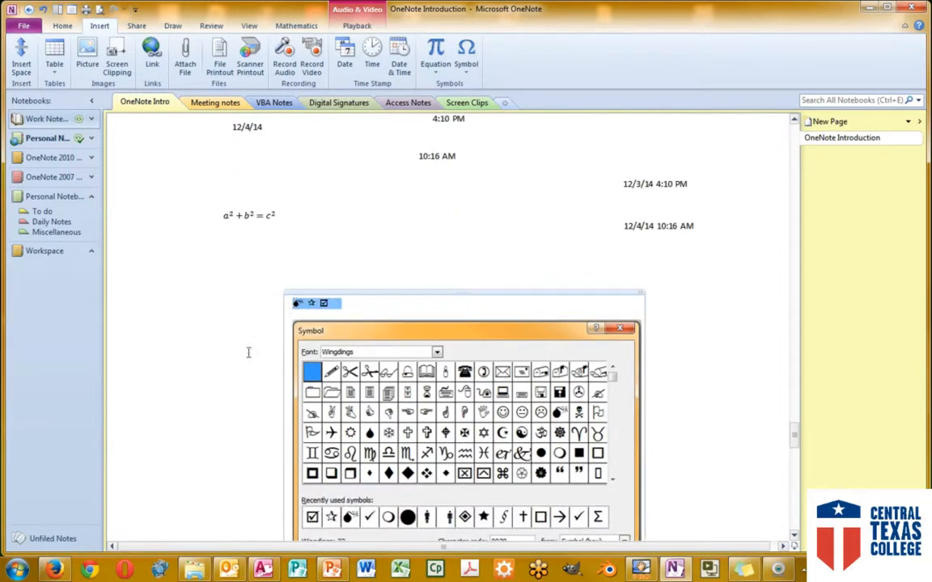
pyautogui.scroll(-2, 236, 338)
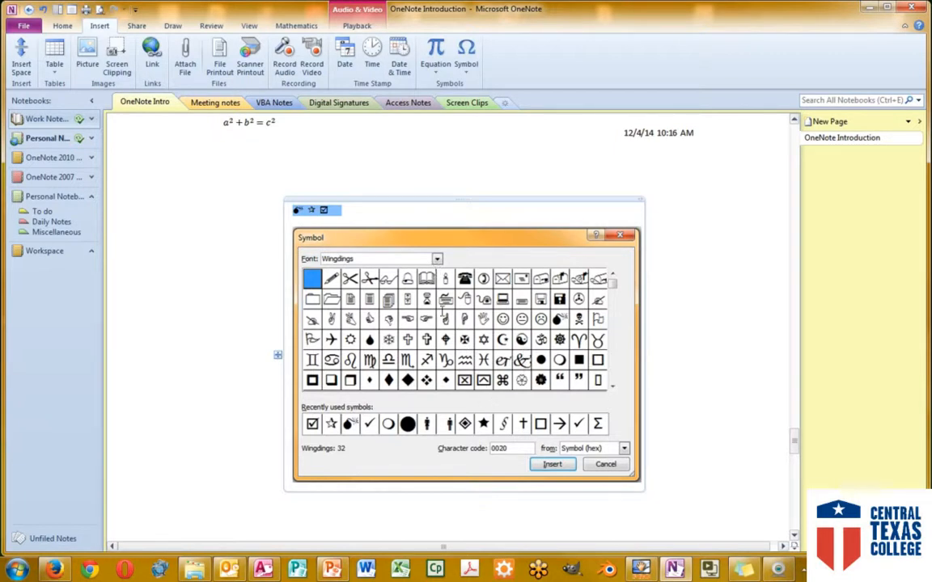
pyautogui.scroll(-3, 442, 315)
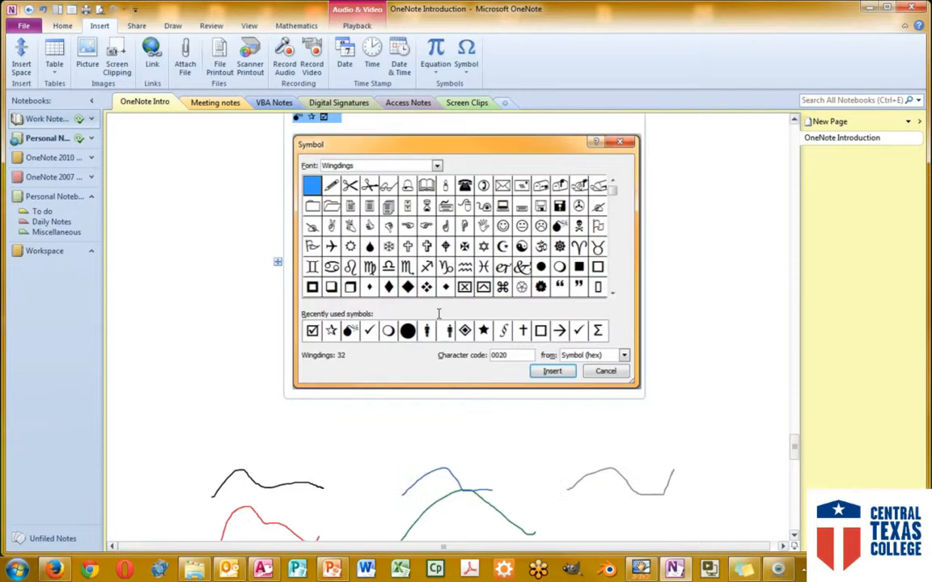
# Examine the drawing tools, the sample strokes and shapes below the symbol clipping, and the line color and thickness options
pyautogui.click(173, 27)
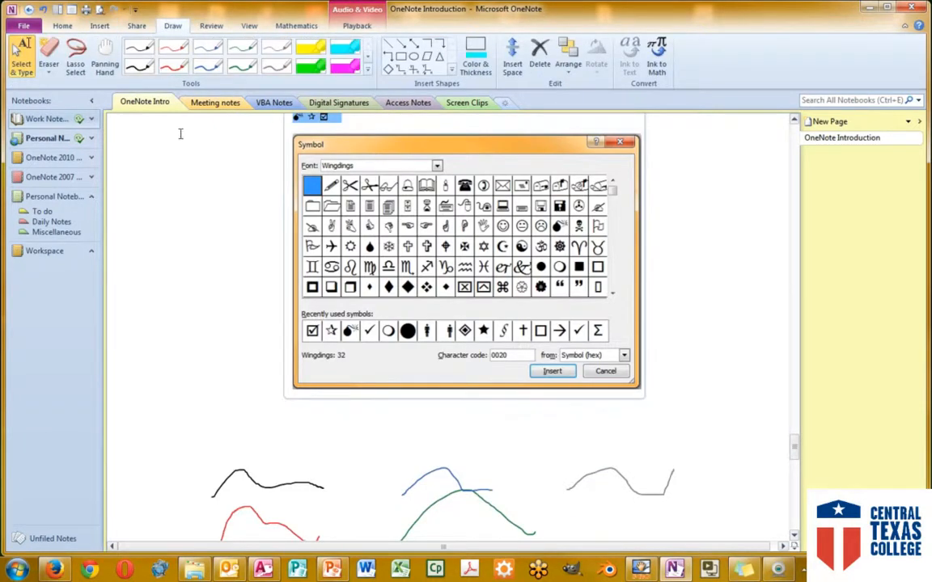
pyautogui.scroll(-9, 183, 150)
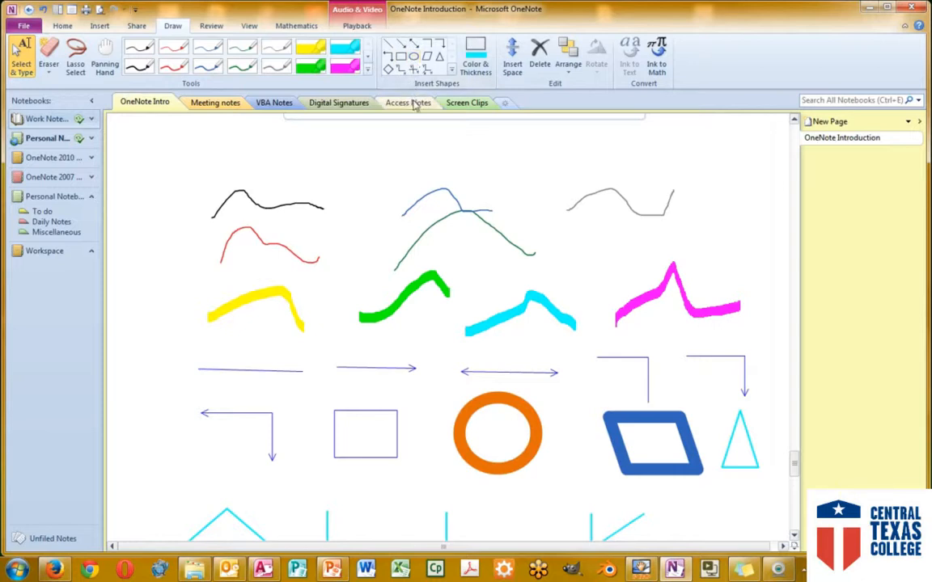
pyautogui.scroll(-3, 442, 251)
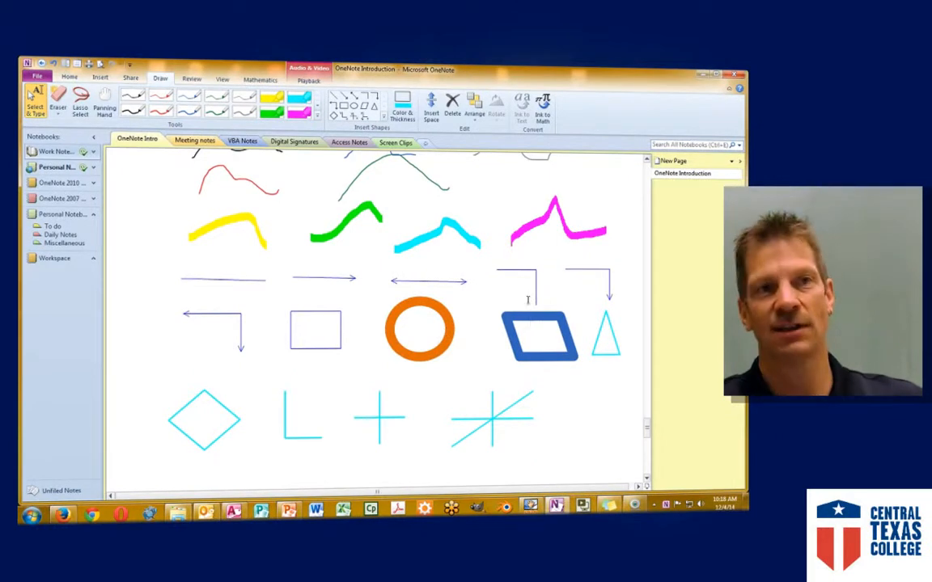
pyautogui.click(405, 116)
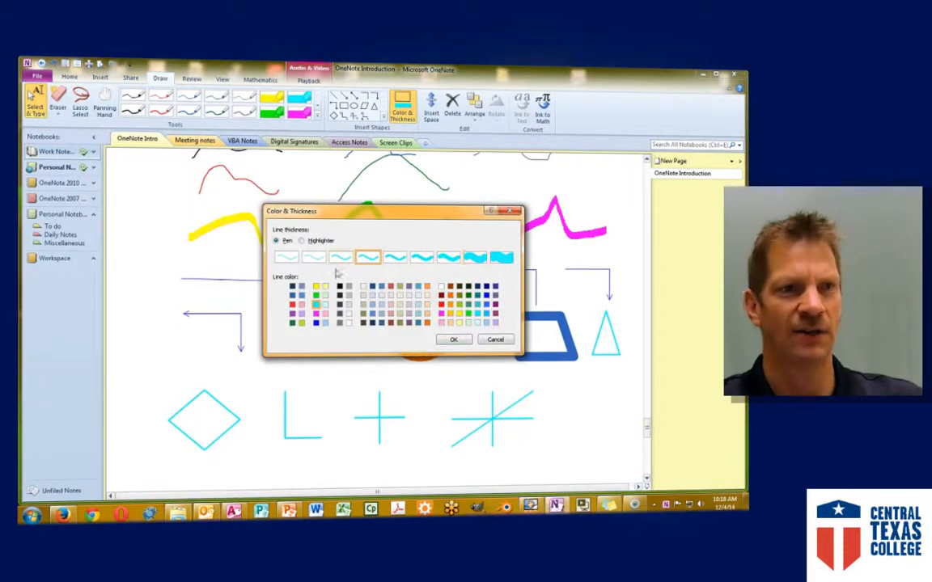
pyautogui.click(453, 341)
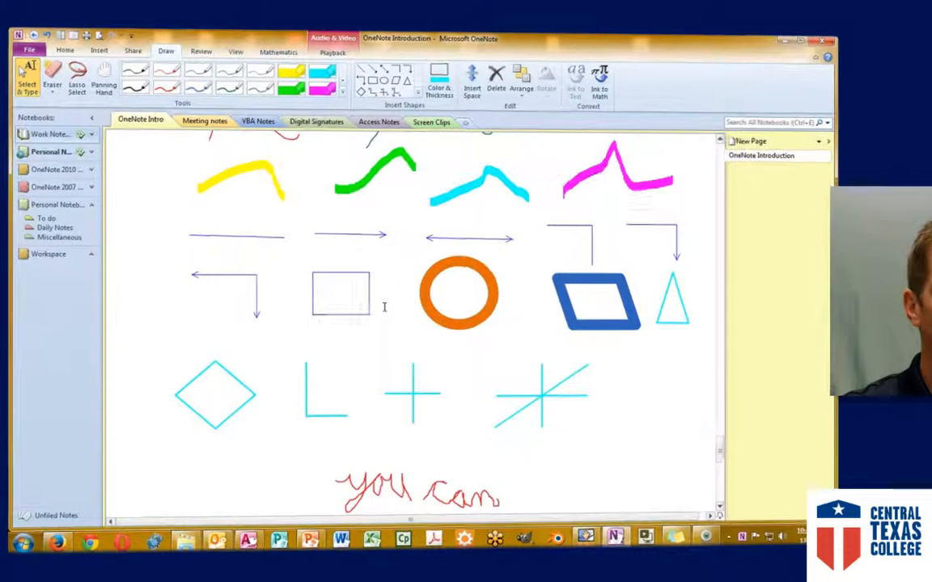
pyautogui.scroll(-3, 352, 296)
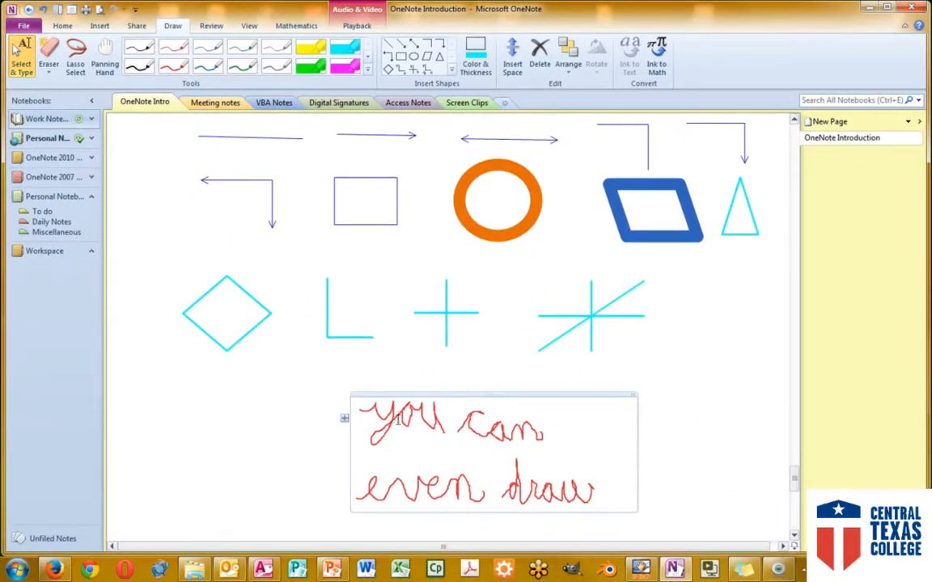
# Handwrite "Hi" with a thin black pen beside the red handwritten "you can even draw"
pyautogui.click(141, 49)
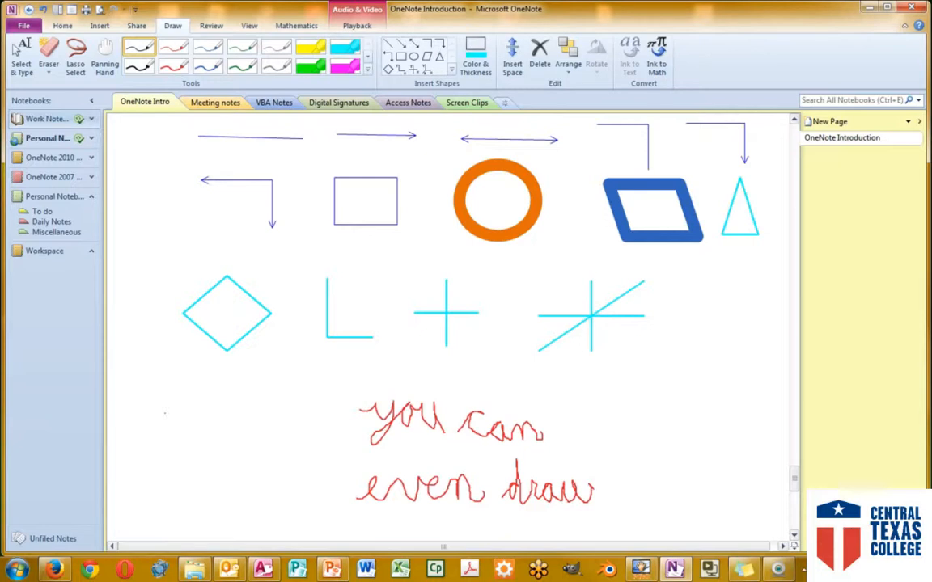
pyautogui.moveTo(174, 393); pyautogui.dragTo(170, 451)
pyautogui.moveTo(206, 399); pyautogui.dragTo(201, 440)
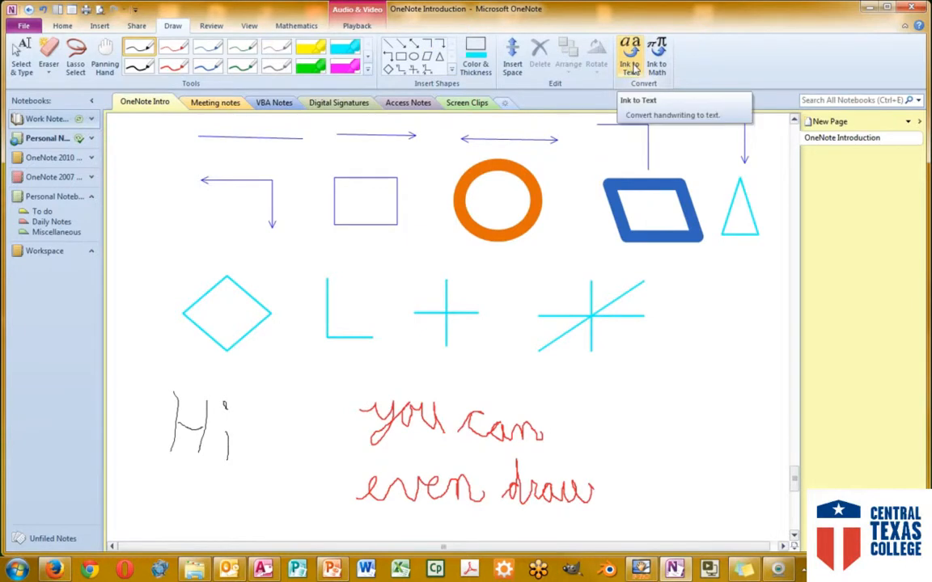
# Stop drawing with the pen and select the lower stroke of the "i" in the handwritten "Hi"
pyautogui.scroll(-1, 449, 323)
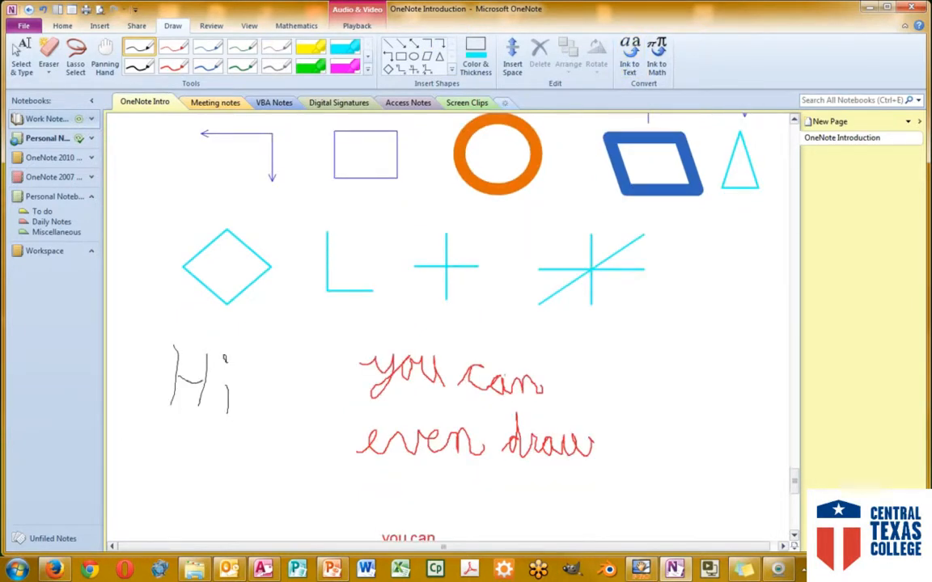
pyautogui.scroll(-3, 449, 323)
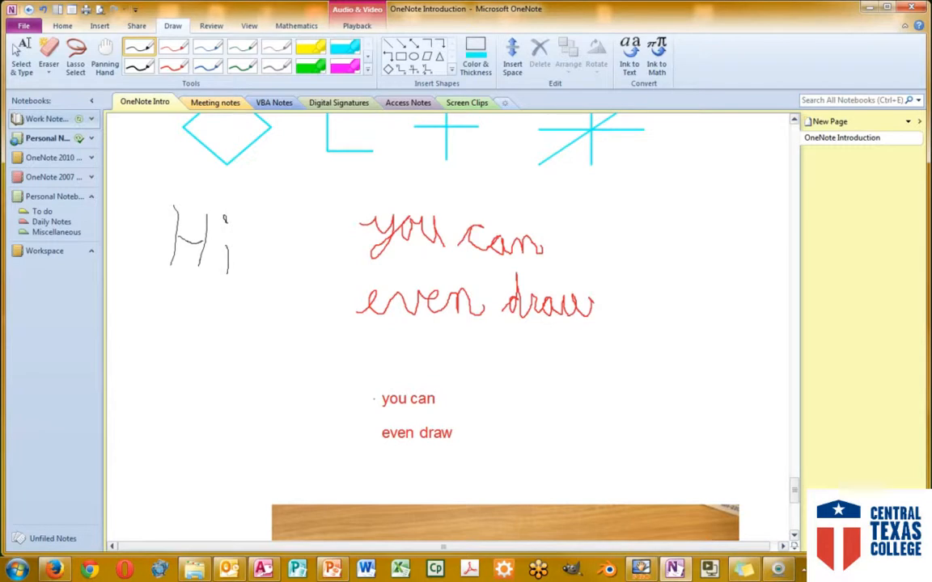
pyautogui.click(18, 52)
pyautogui.click(174, 227)
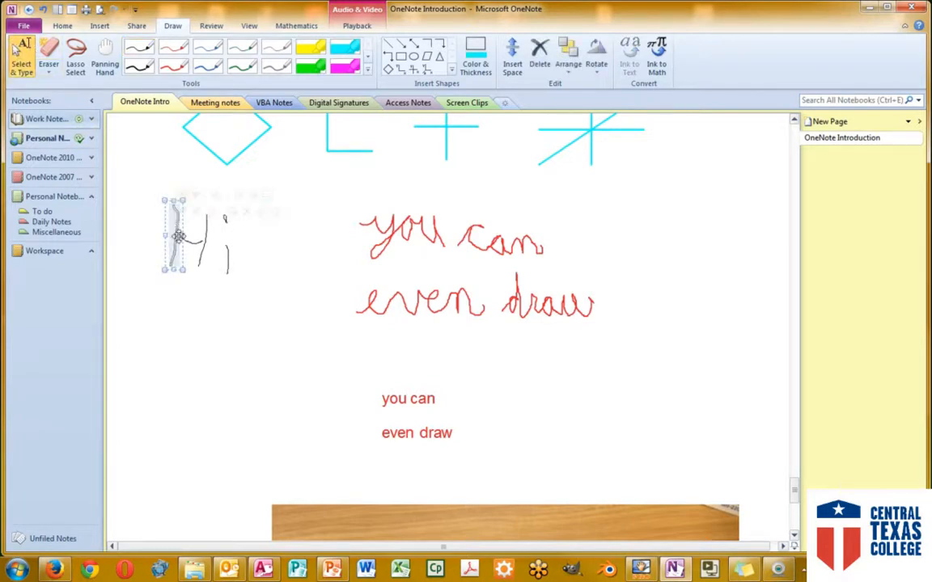
pyautogui.click(167, 185)
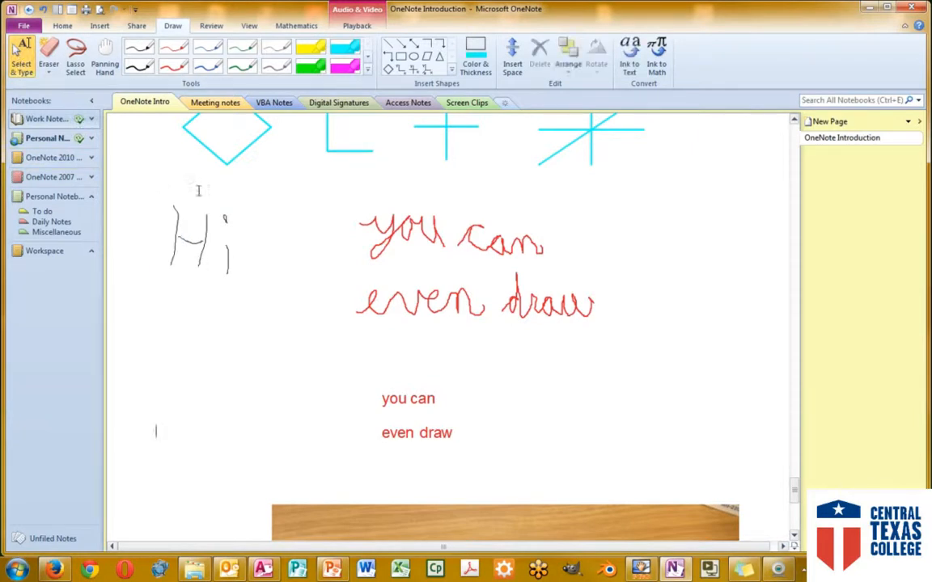
pyautogui.click(226, 257)
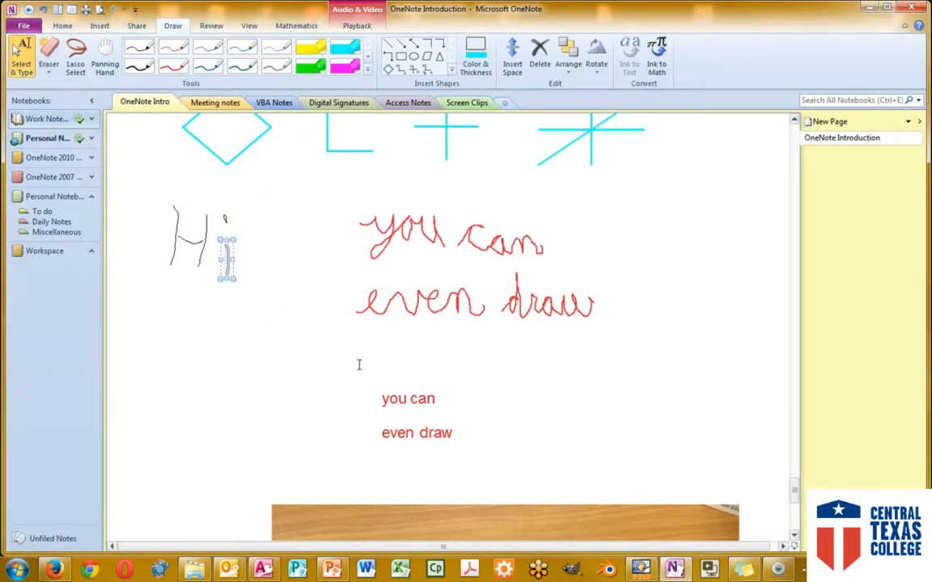
# Review the page's sample content from its earlier sections down to the closing picture of scattered paper notes
pyautogui.scroll(15, 359, 365)
pyautogui.scroll(15, 361, 389)
pyautogui.scroll(-15, 351, 405)
pyautogui.scroll(15, 340, 419)
pyautogui.scroll(15, 272, 413)
pyautogui.scroll(-5, 271, 412)
pyautogui.scroll(-8, 240, 412)
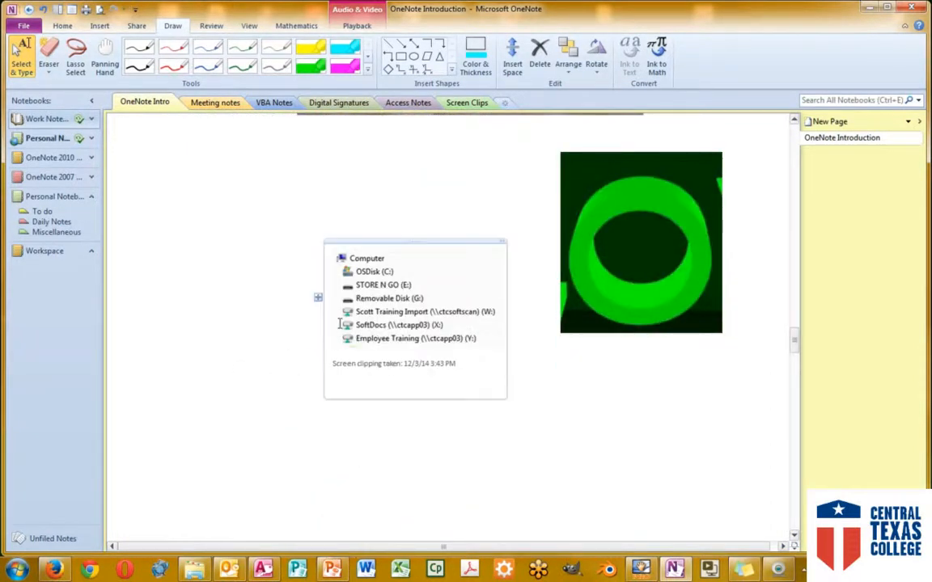
pyautogui.scroll(-4, 344, 332)
pyautogui.scroll(-15, 345, 332)
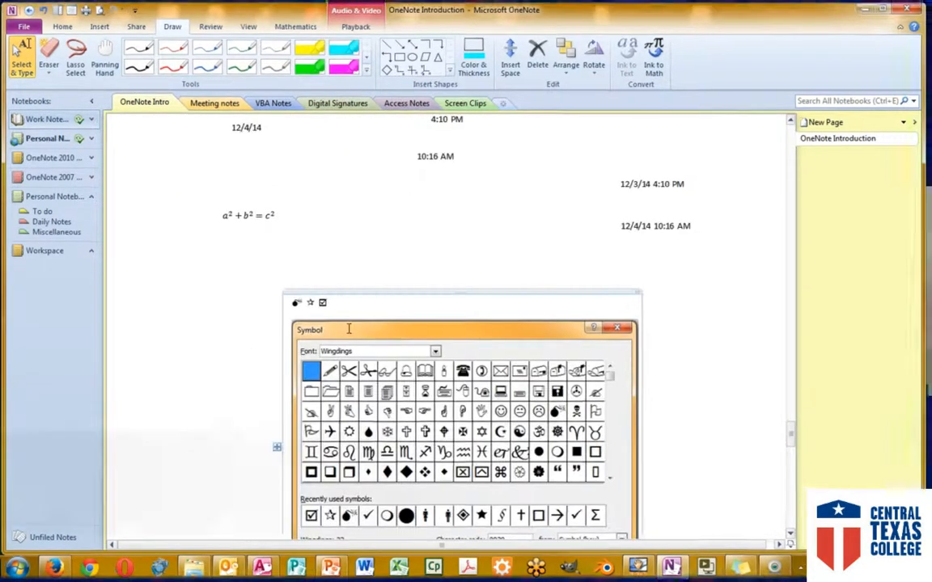
pyautogui.scroll(-3, 304, 320)
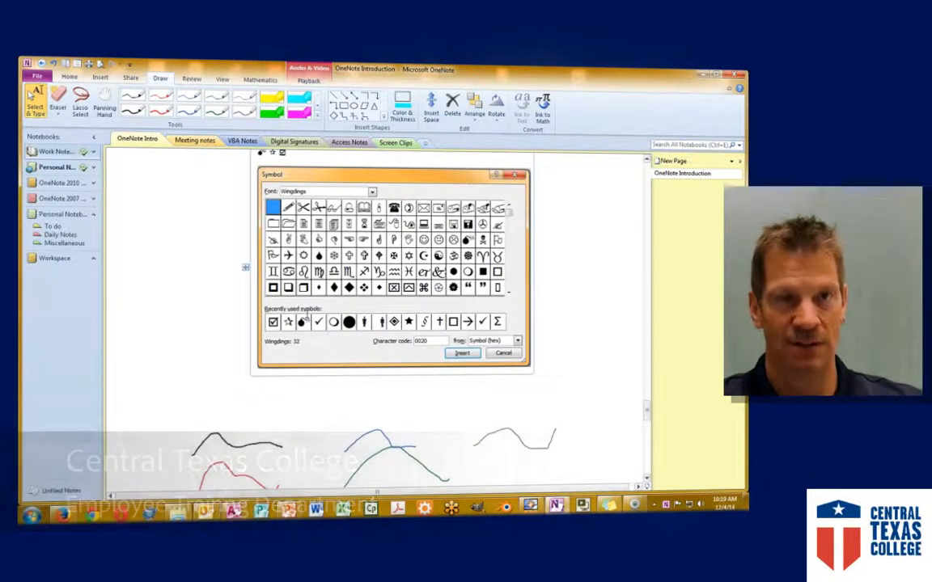
pyautogui.scroll(-10, 306, 318)
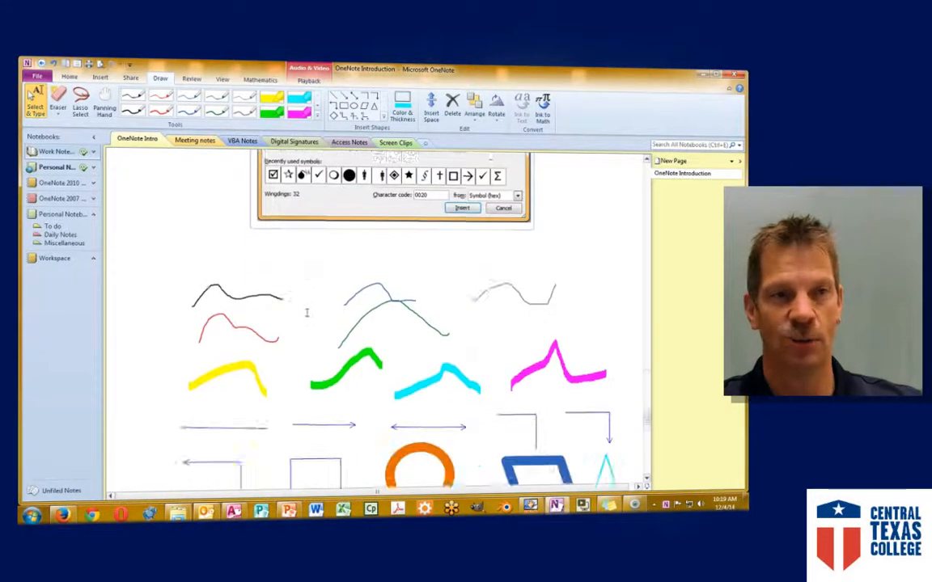
pyautogui.scroll(-5, 306, 312)
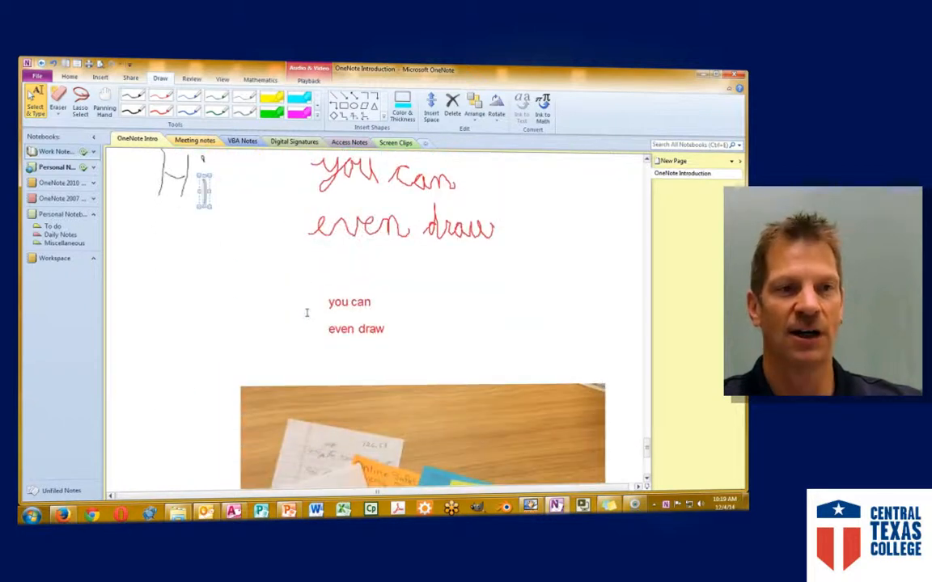
pyautogui.scroll(-1, 307, 312)
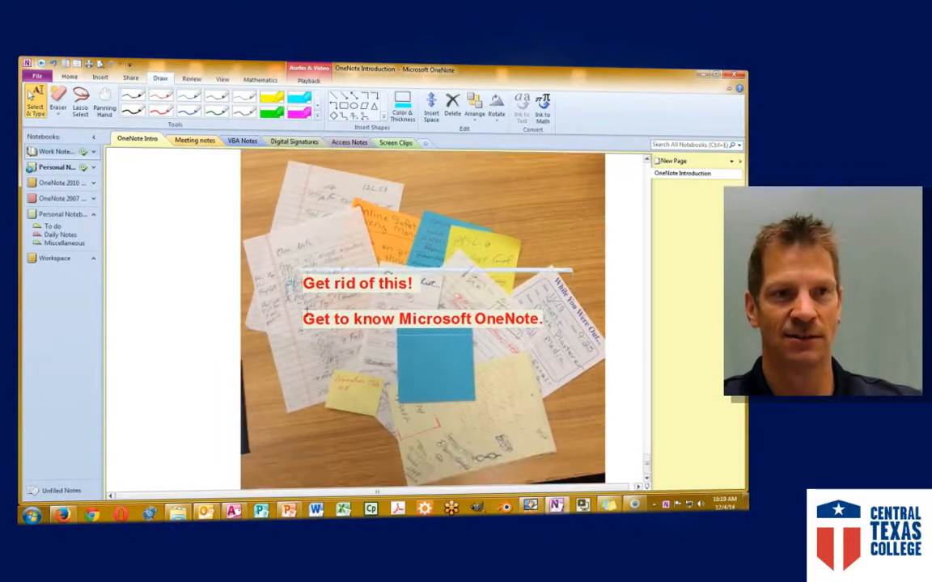